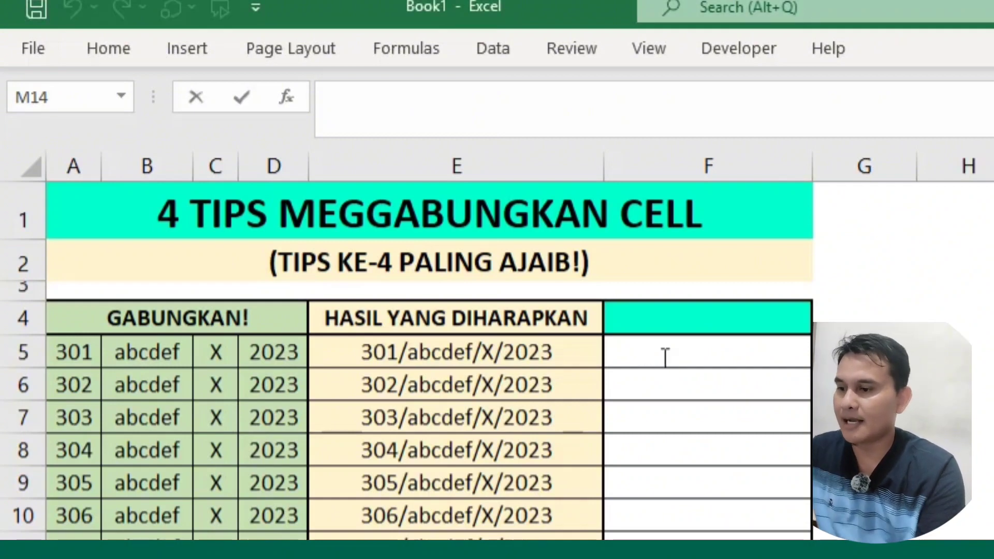
Enter 301 in F5 and fill it down column F as a series increasing by one alongside the table rows.
click(663, 357)
text(301)
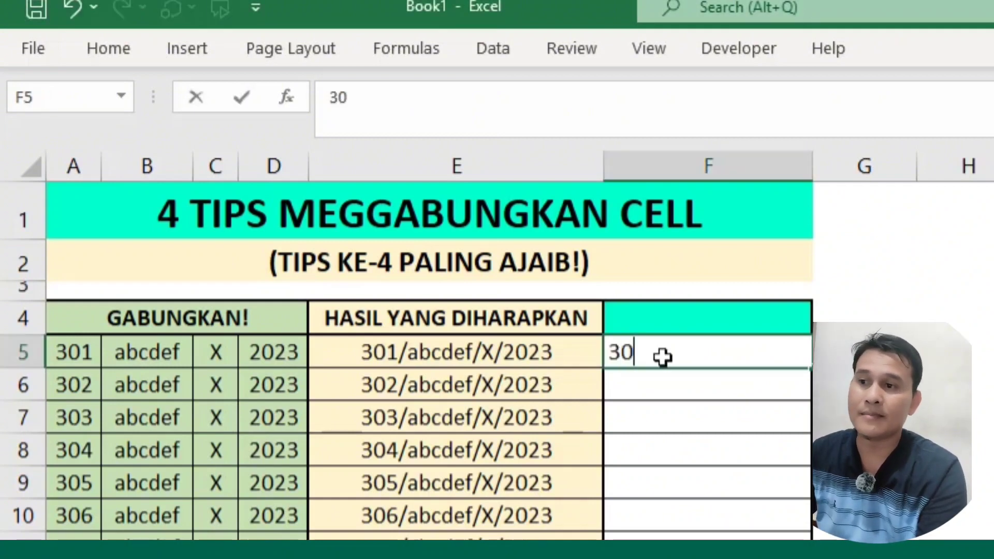
click(713, 361)
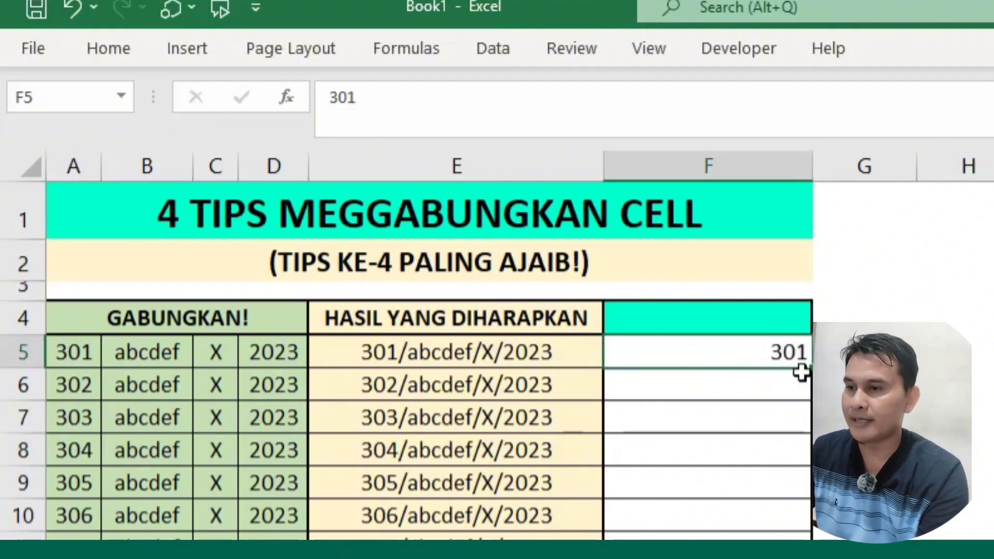
drag(809, 369, 808, 539)
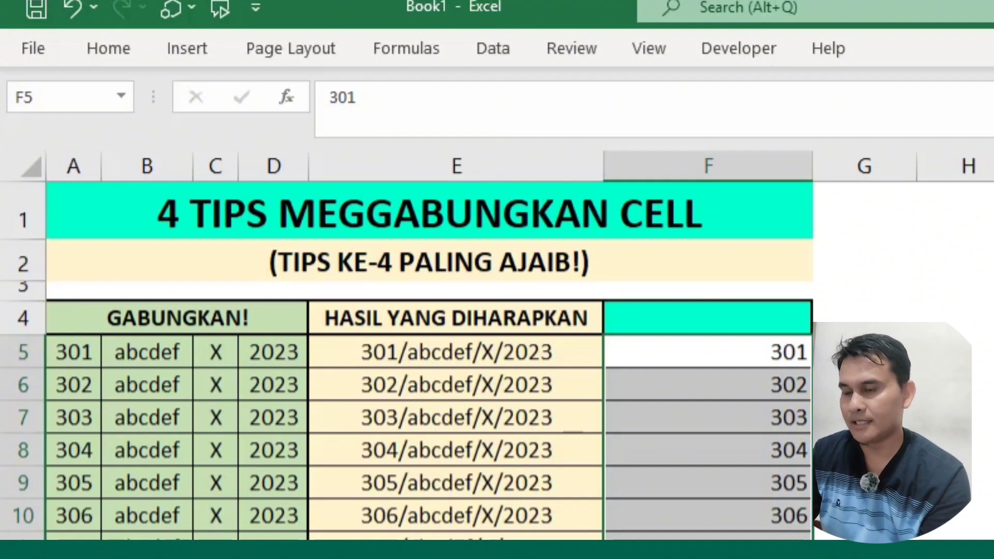
Apply the custom number format 0"/abcde/X/2023" to the filled numbers in column F.
right_click(705, 528)
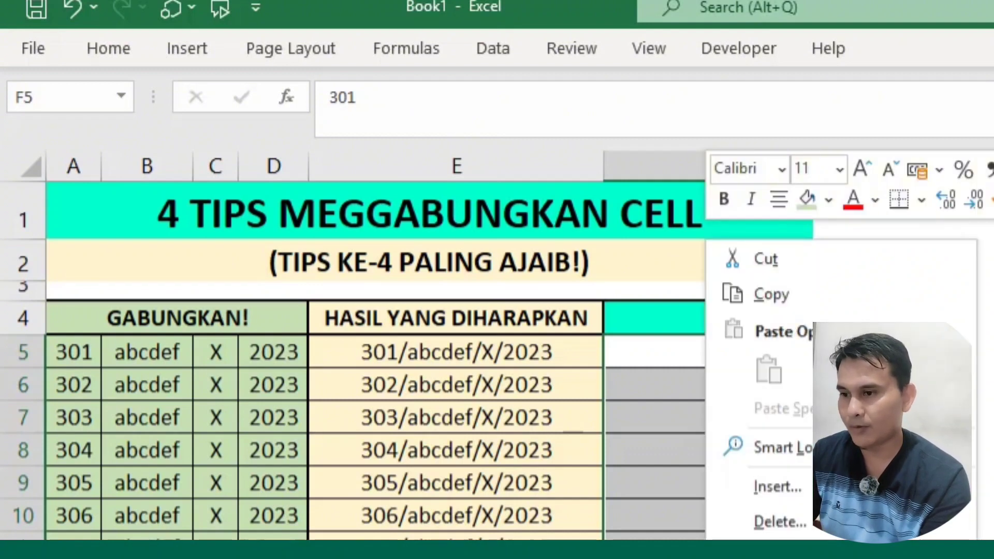
click(782, 554)
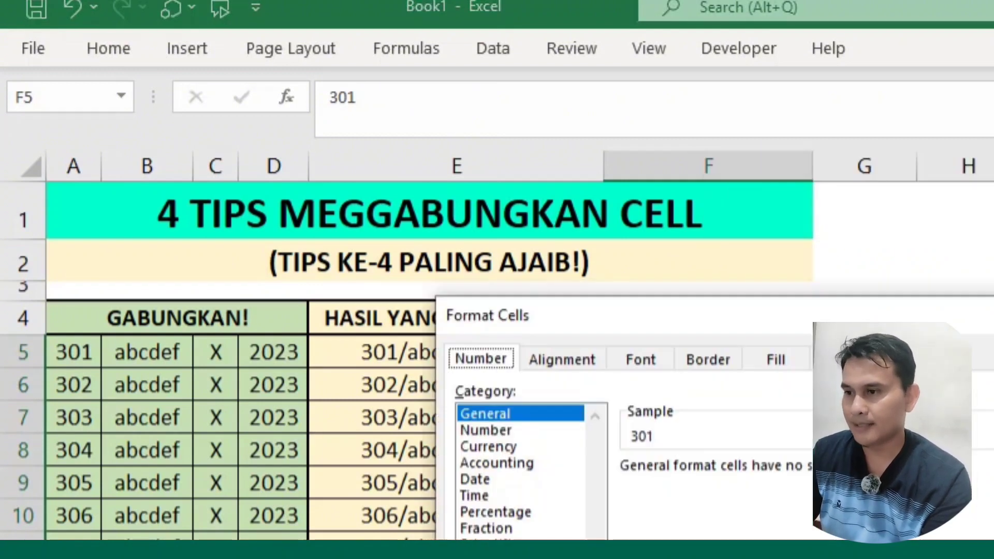
click(478, 558)
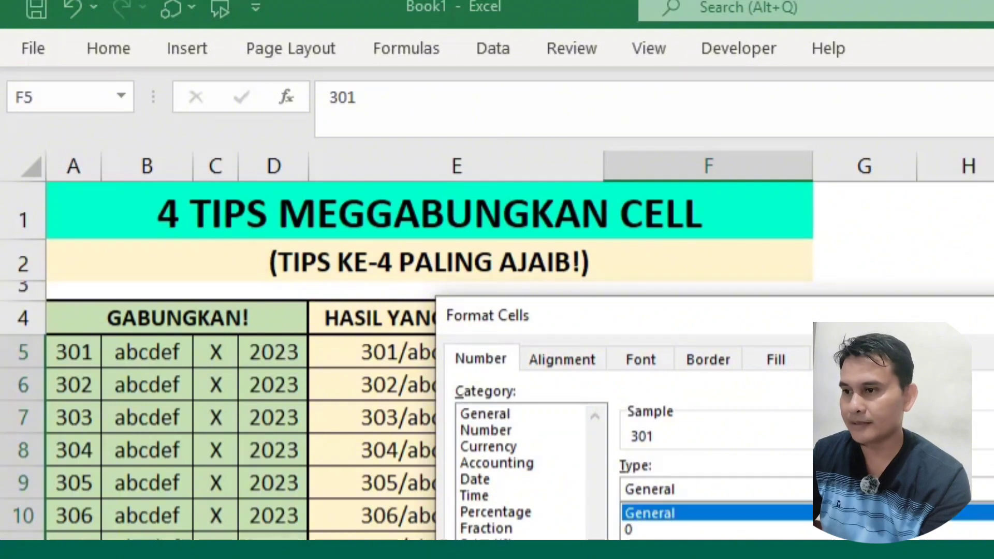
click(631, 531)
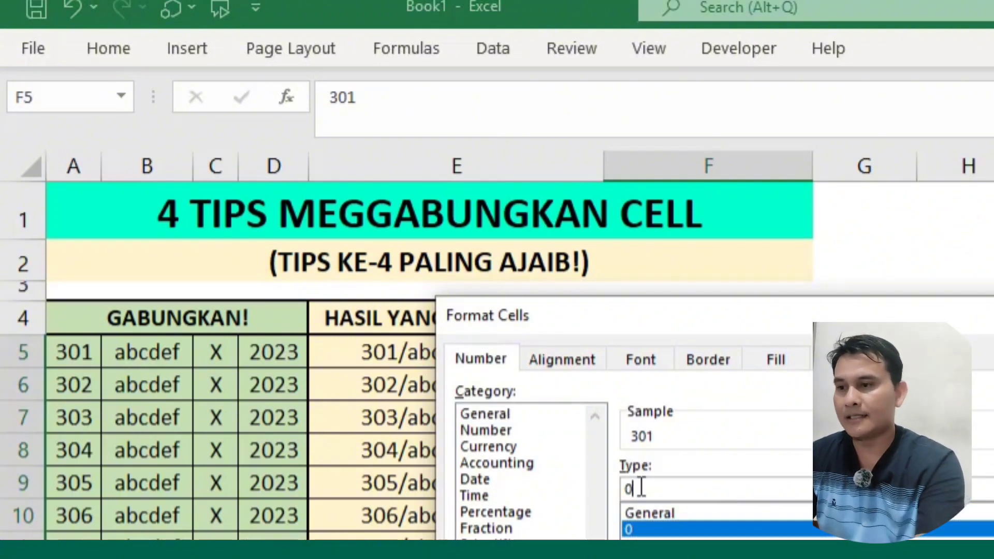
text(")
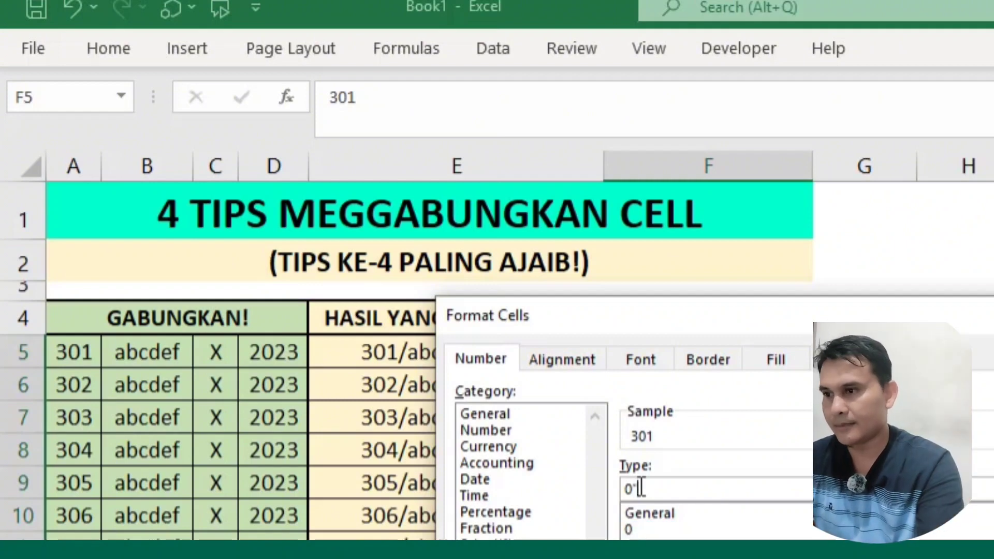
text(/)
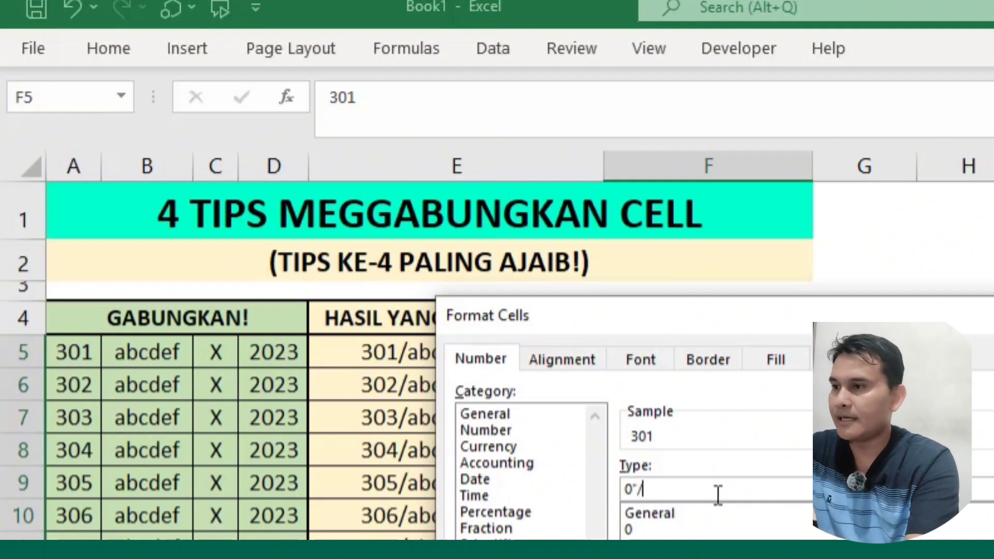
text(a)
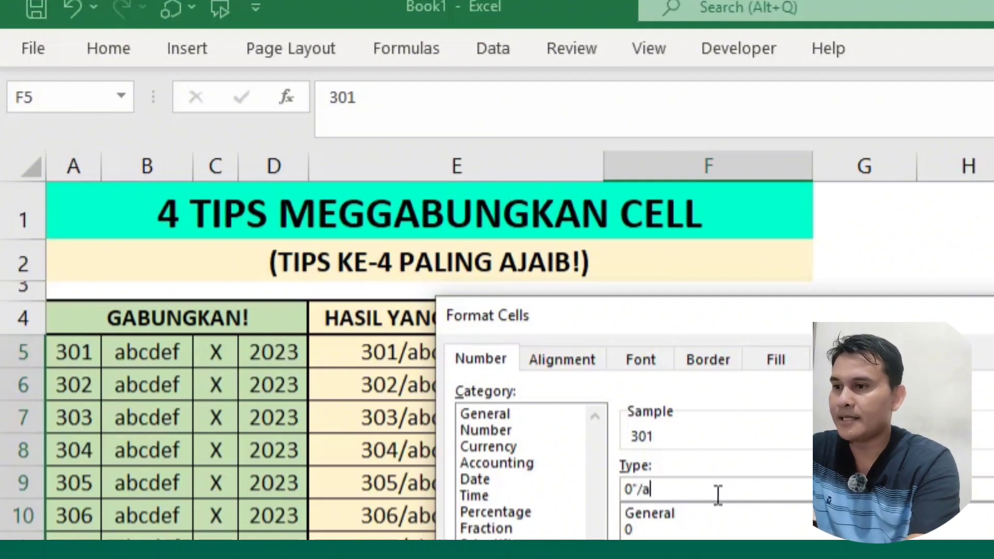
text(bcde/)
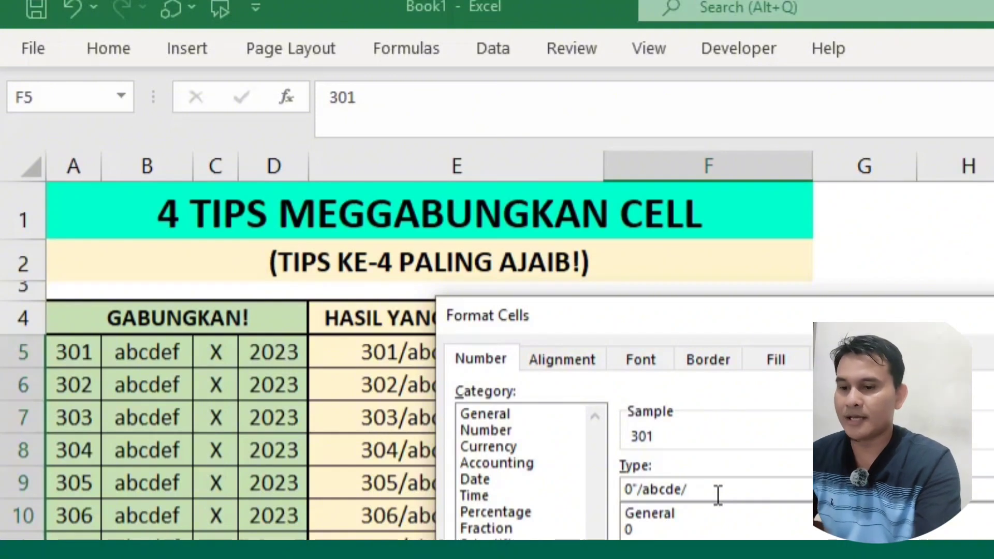
text(X/202)
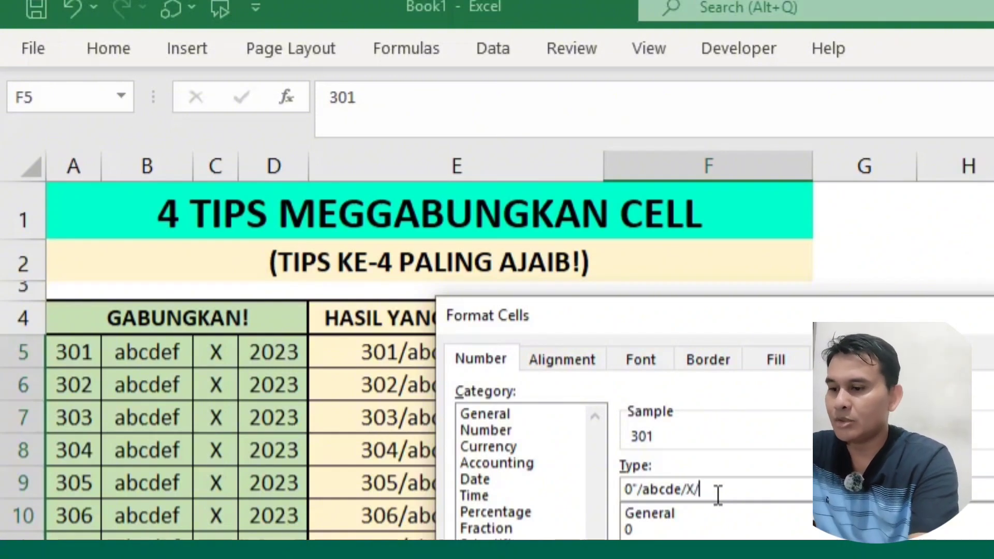
text(3)
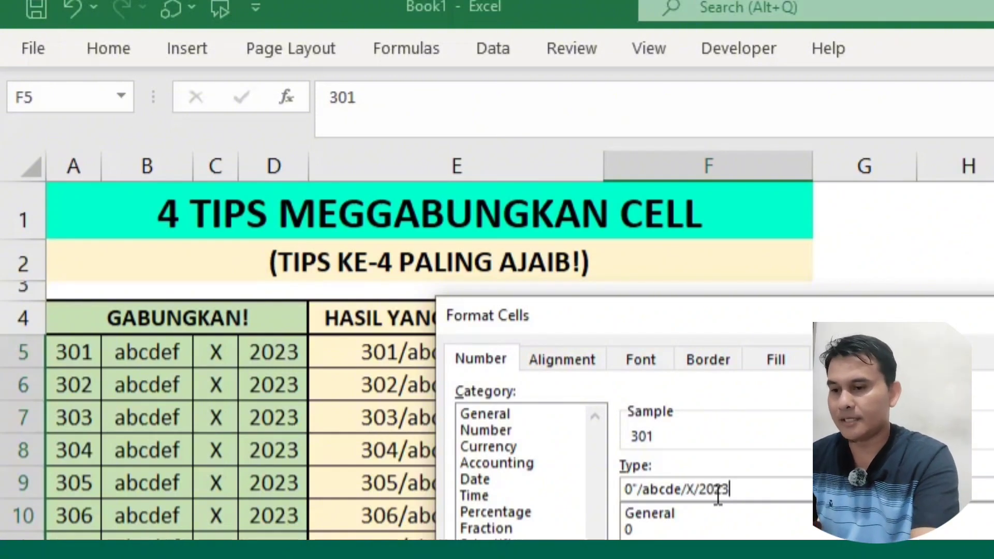
text(")
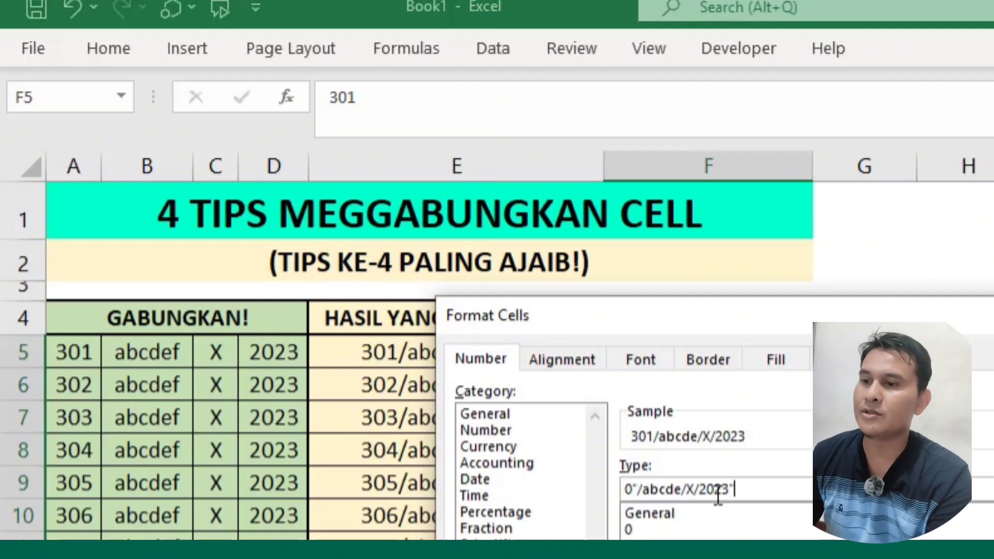
key(Return)
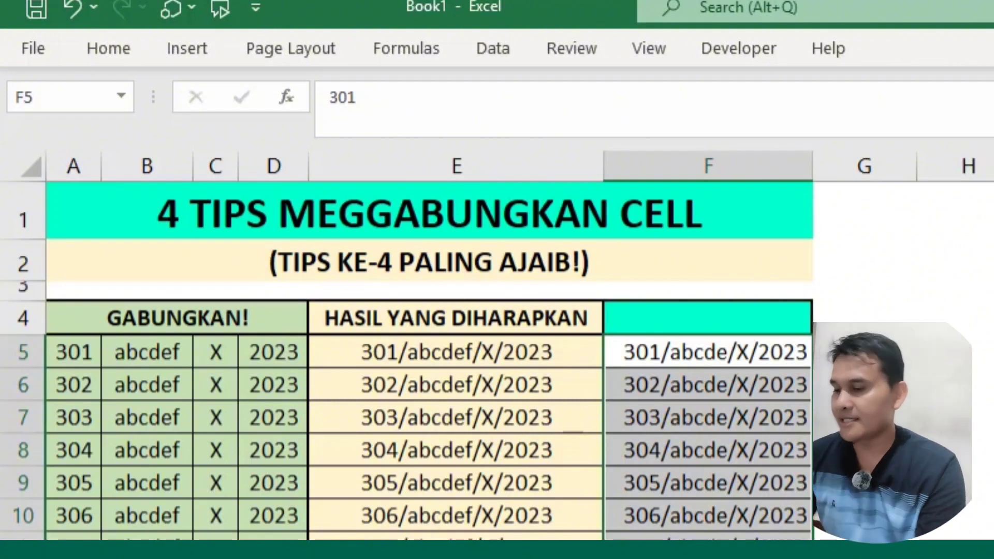
Undo the custom number format and clear the filled numbers from column F.
key(ctrl+z)
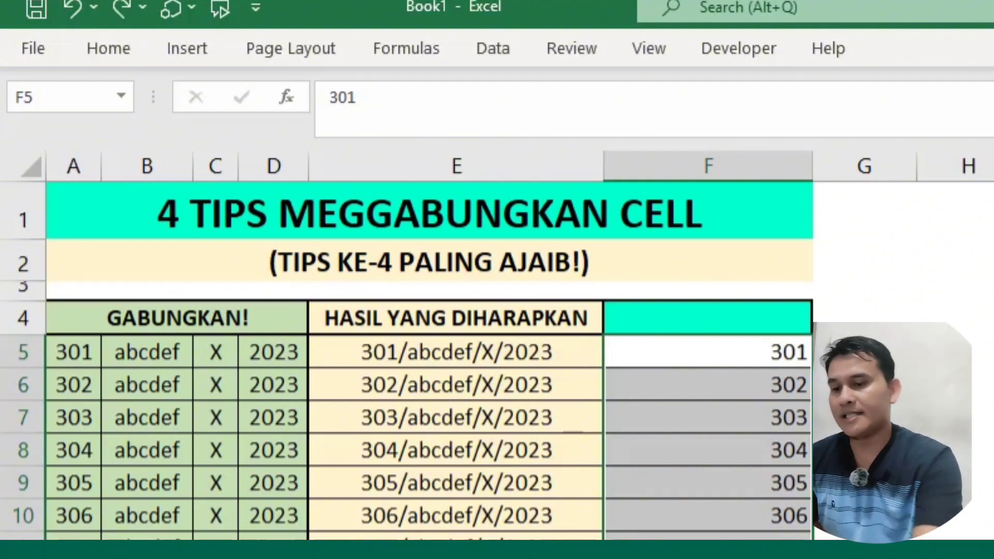
key(Delete)
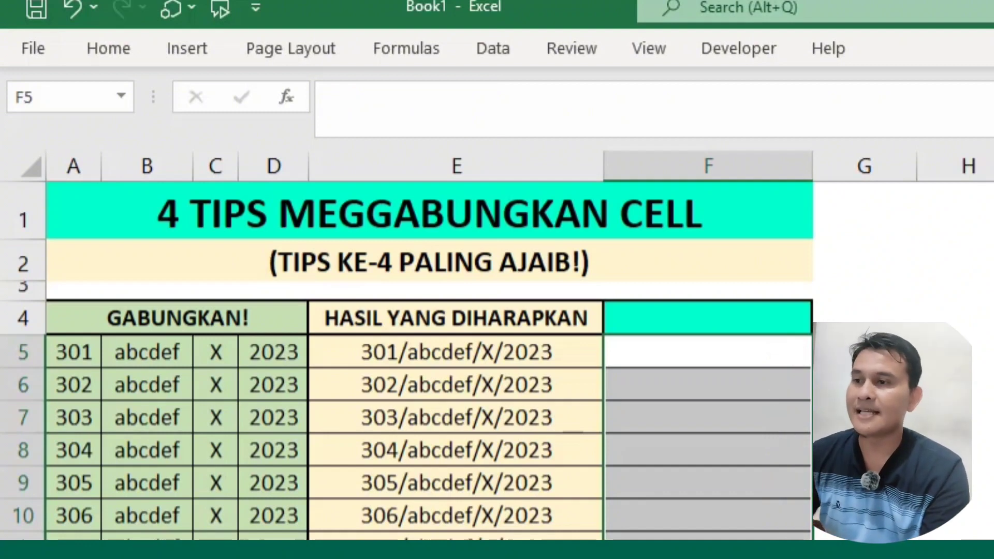
click(968, 557)
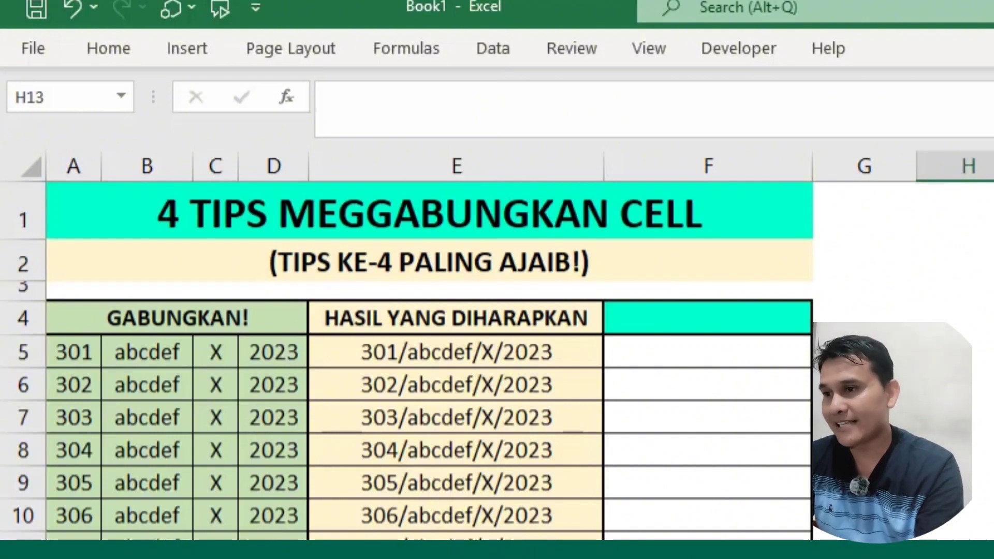
Enter the column heading Textjoin in cell F4.
click(736, 326)
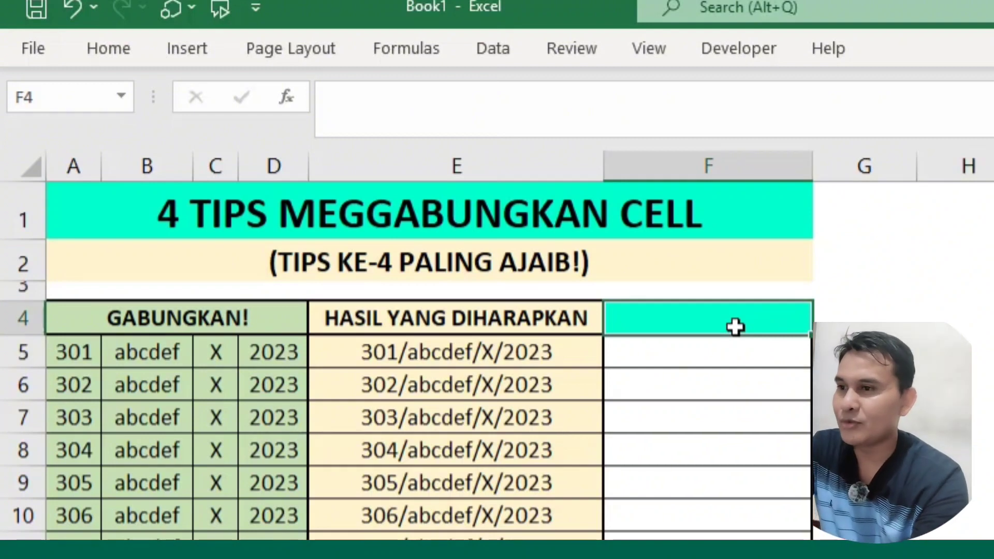
text(Textjoin)
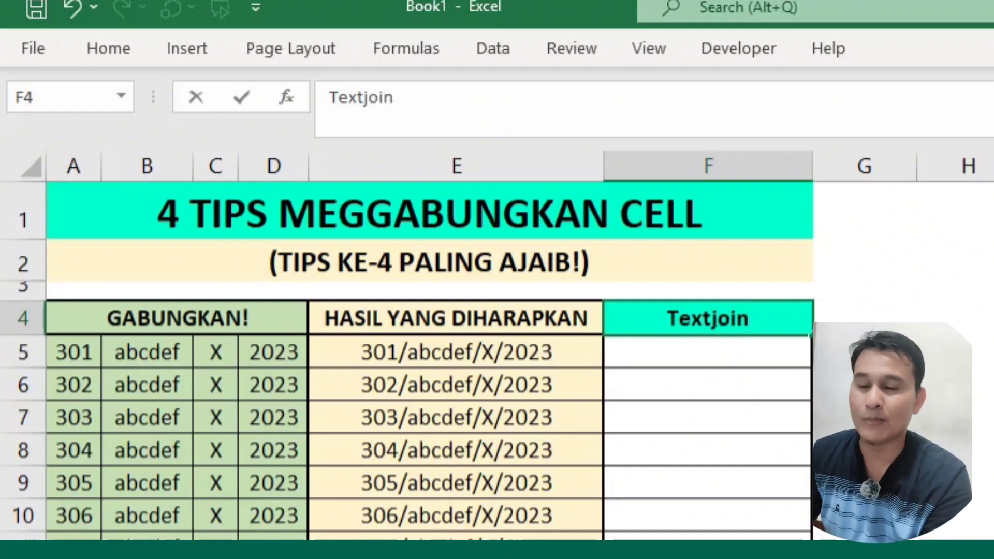
click(992, 417)
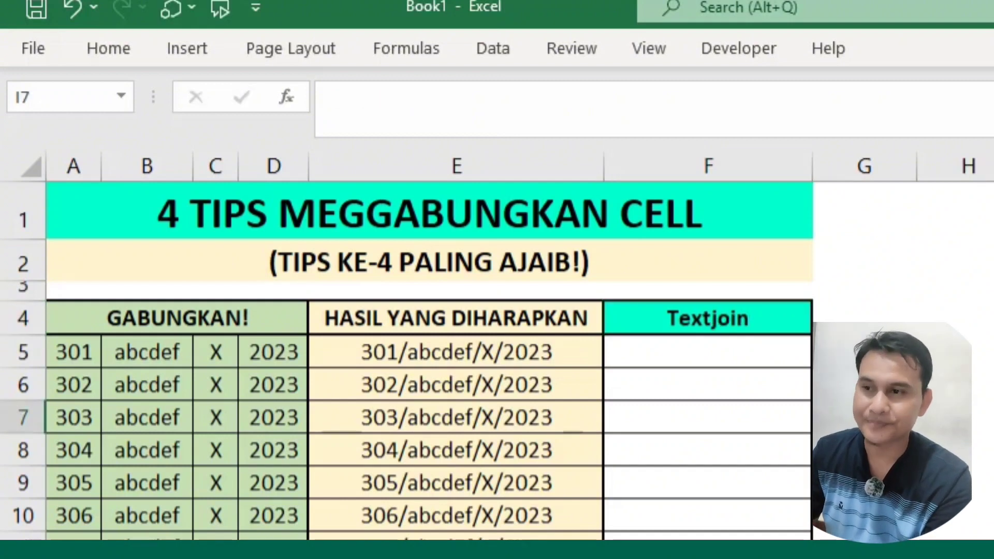
Begin a TEXTJOIN formula in F5 with "/" as the delimiter and TRUE for ignoring empty cells.
click(676, 349)
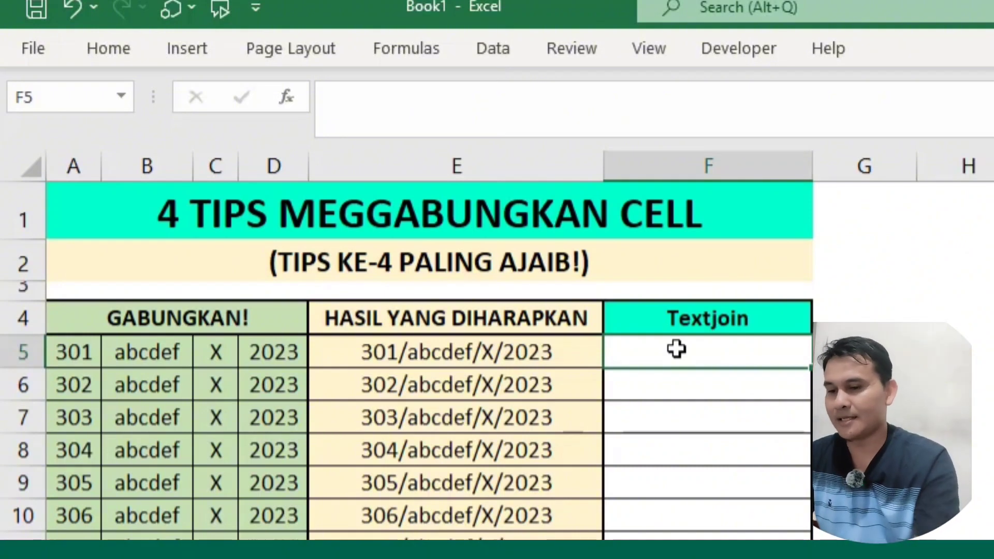
text(=)
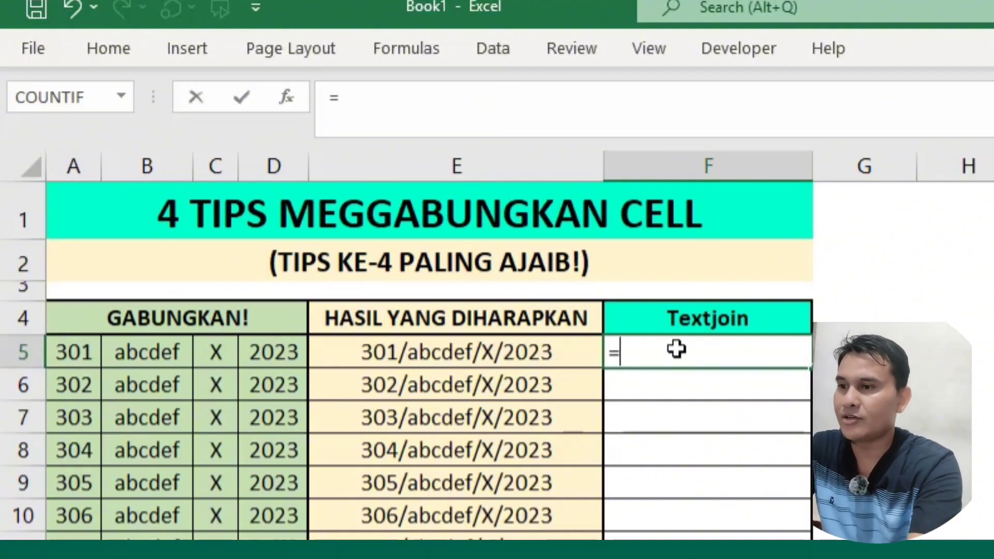
text(textjo)
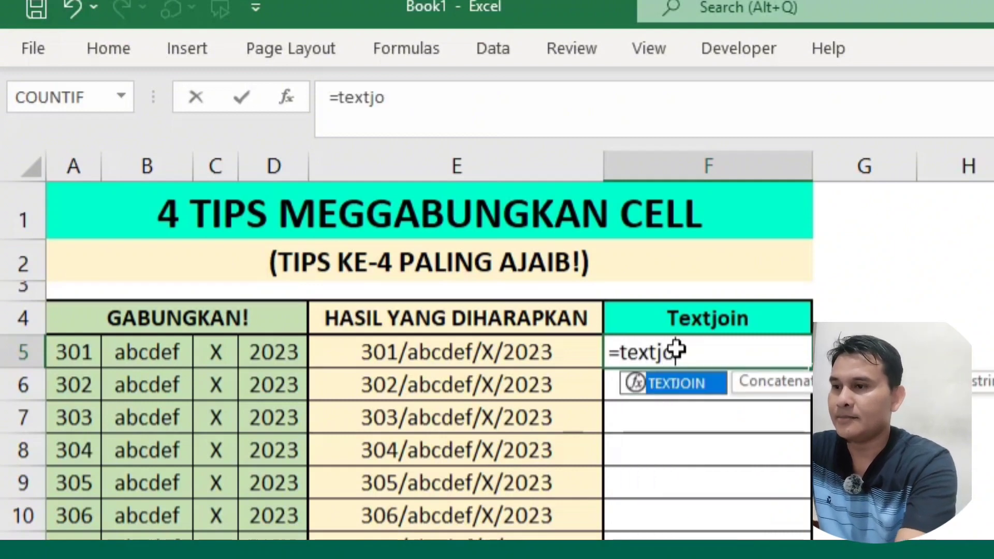
text(in()
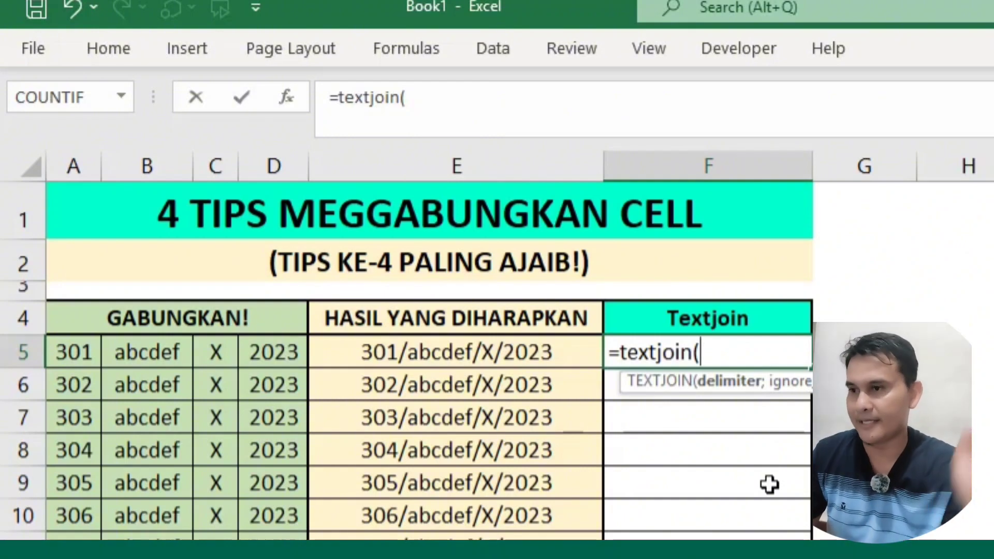
text(")
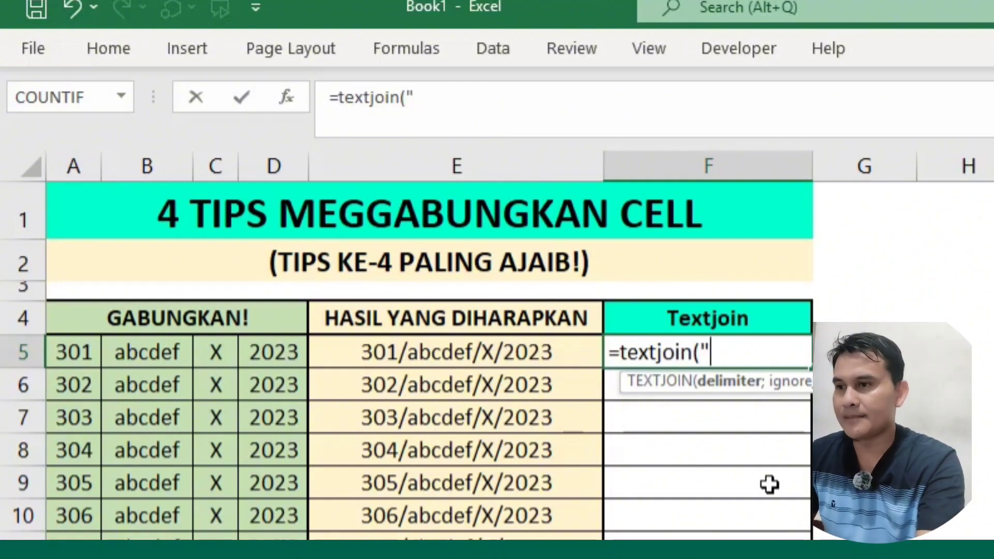
text(/")
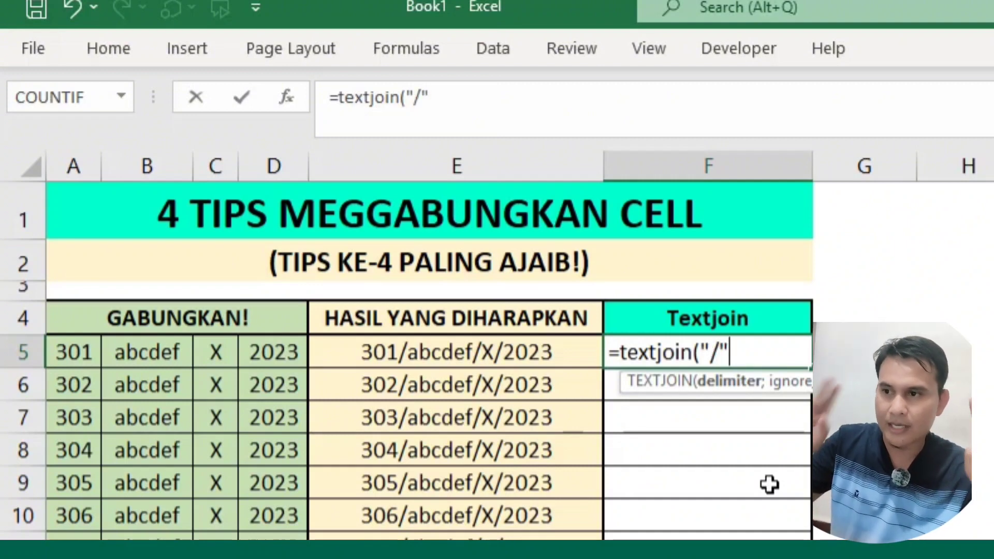
text(;)
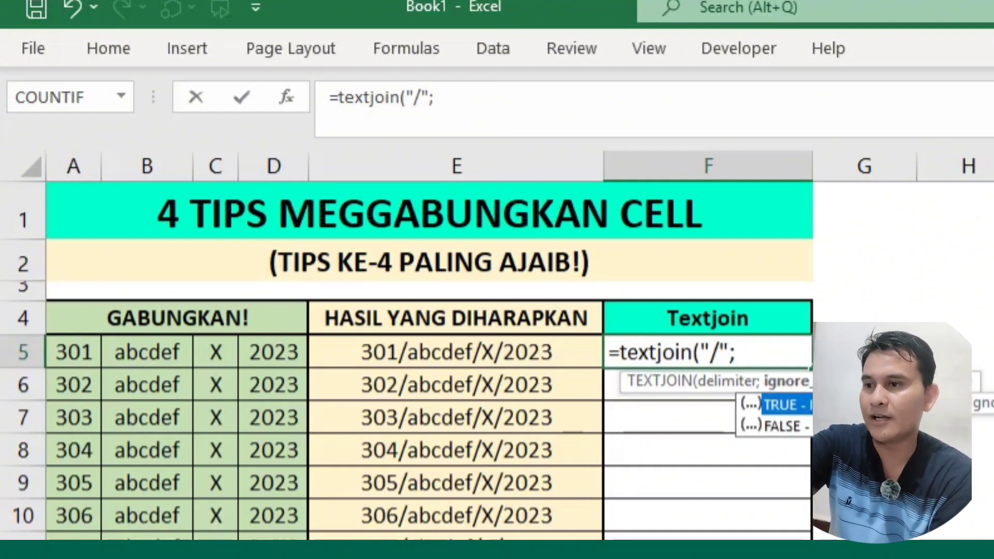
key(Tab)
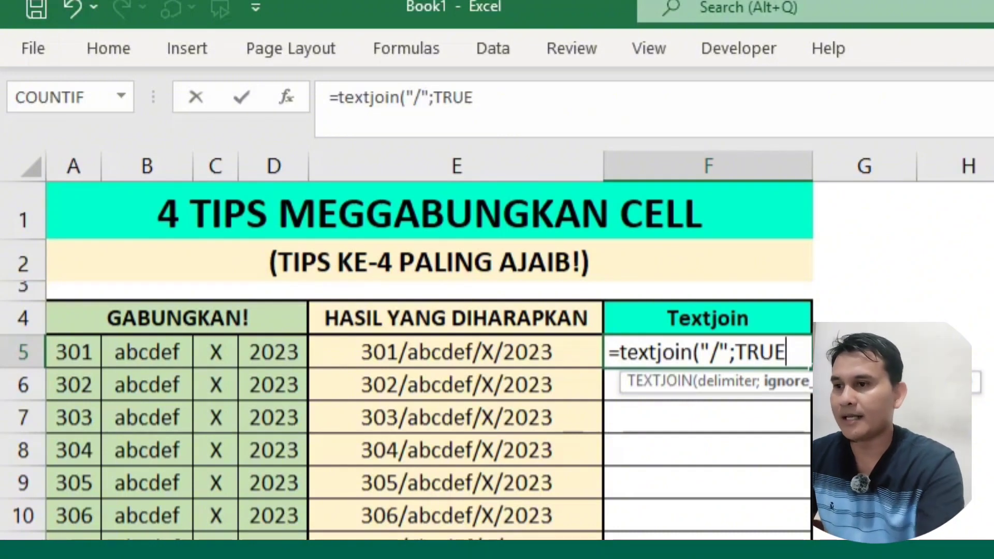
text(;)
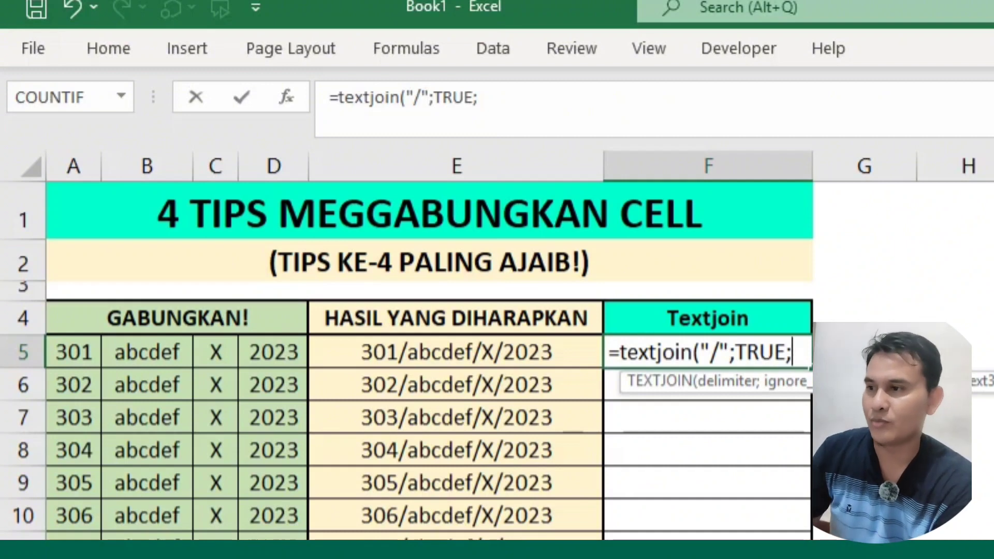
click(65, 353)
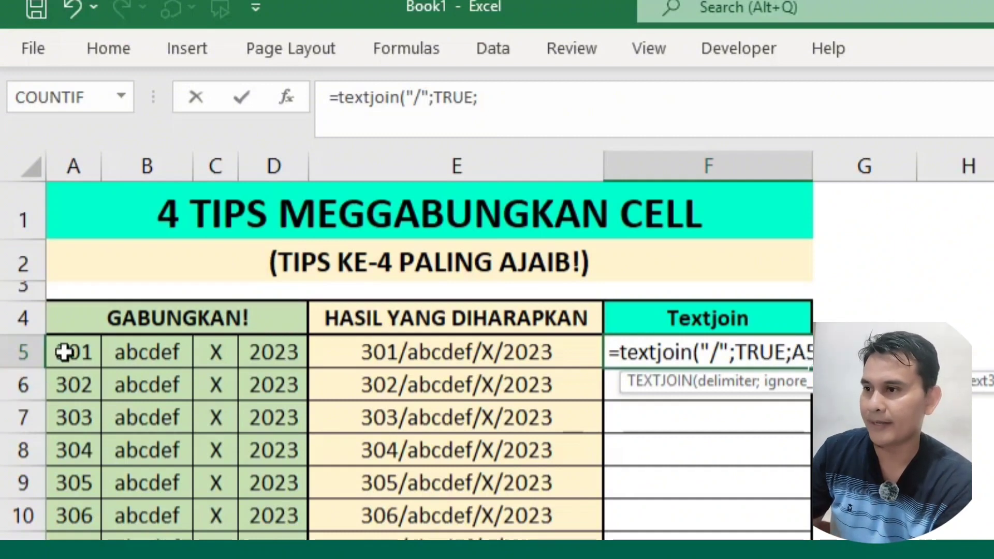
drag(111, 355, 270, 358)
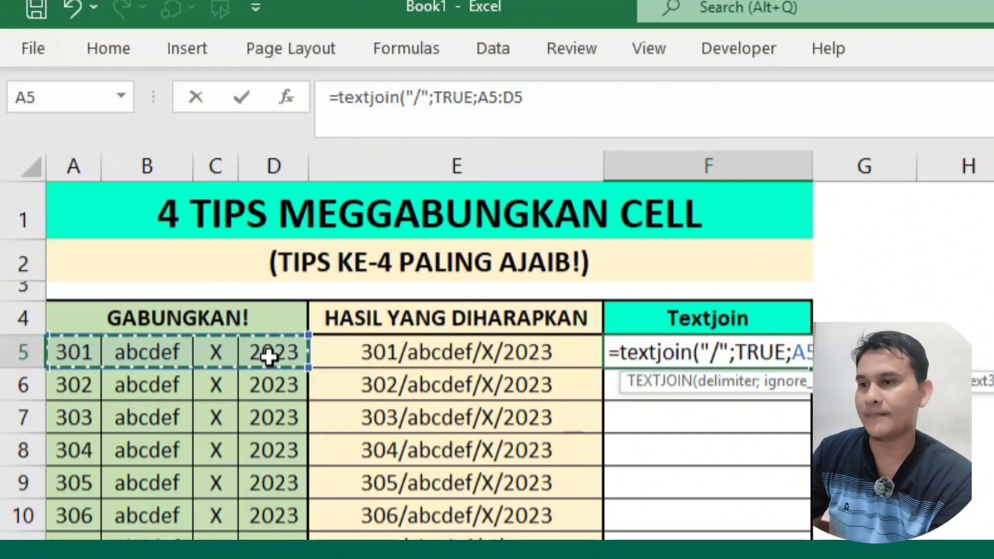
key(BackSpace)
key(BackSpace)
key(BackSpace)
key(BackSpace)
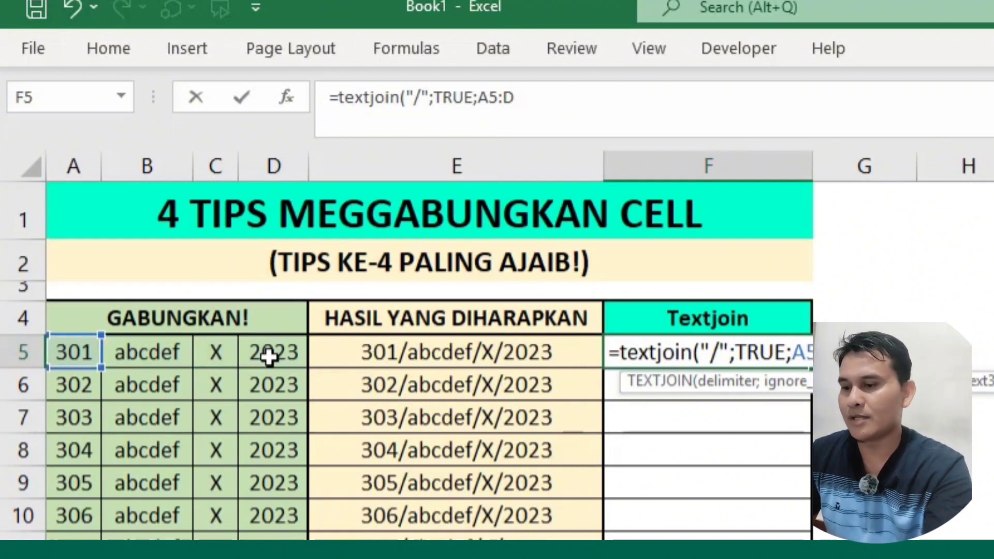
key(BackSpace)
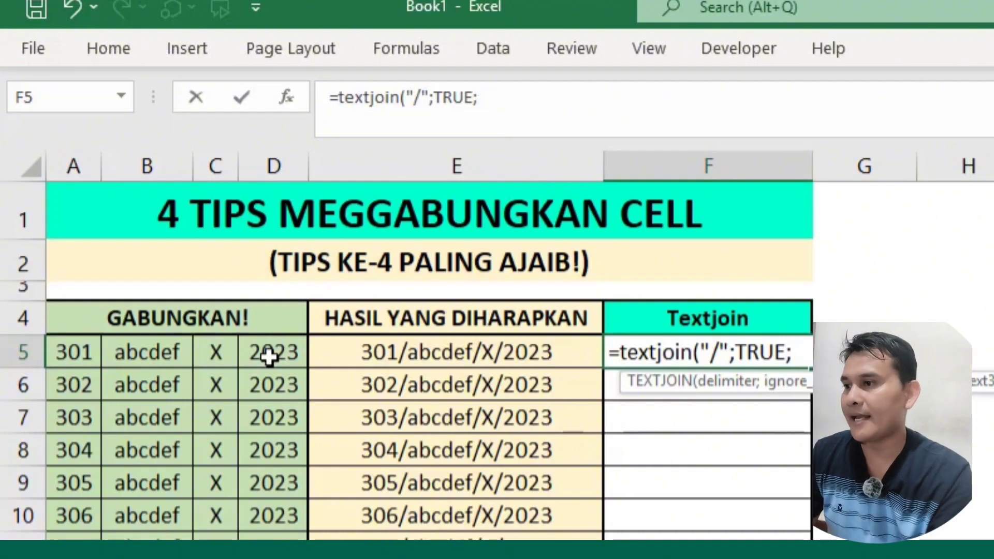
click(58, 352)
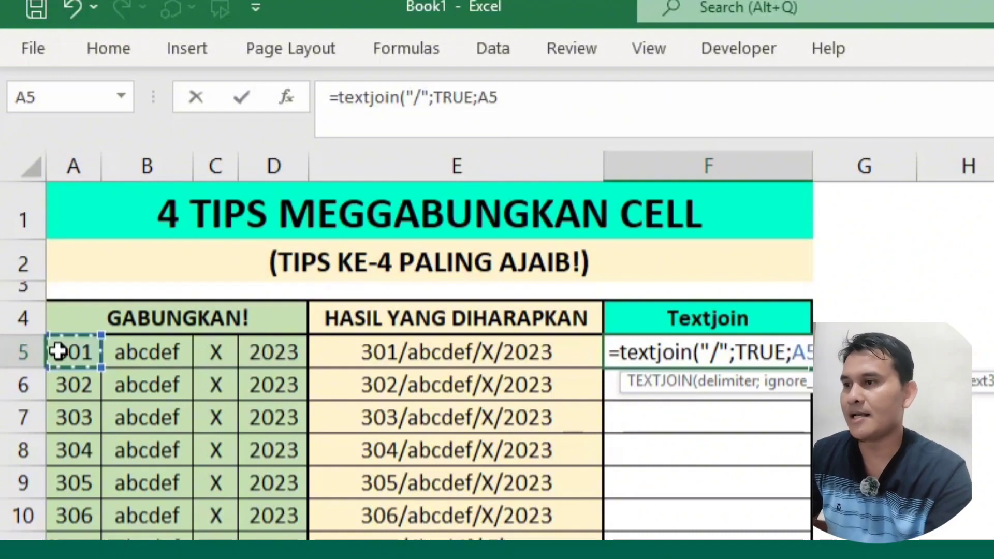
text(;)
click(134, 353)
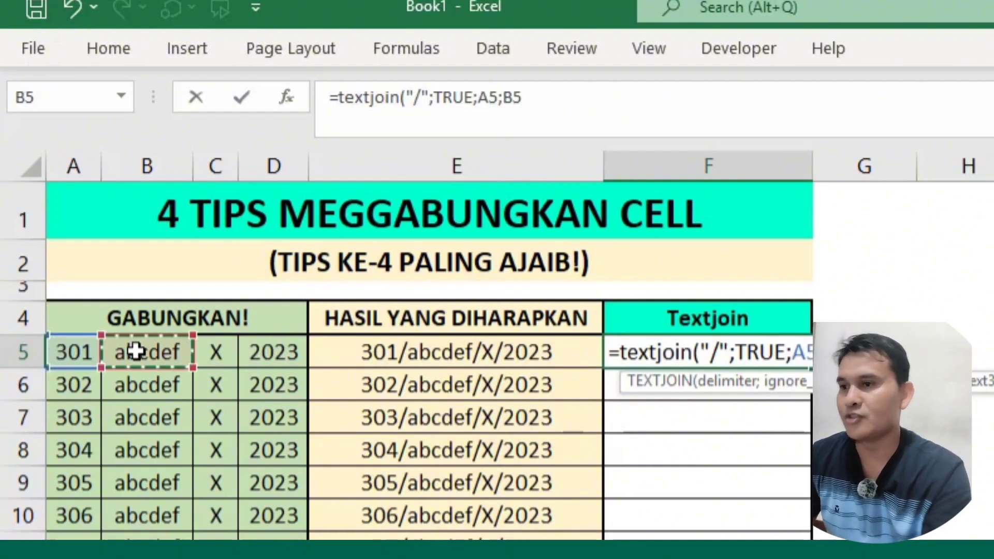
text(;)
key(BackSpace)
key(BackSpace)
key(BackSpace)
key(BackSpace)
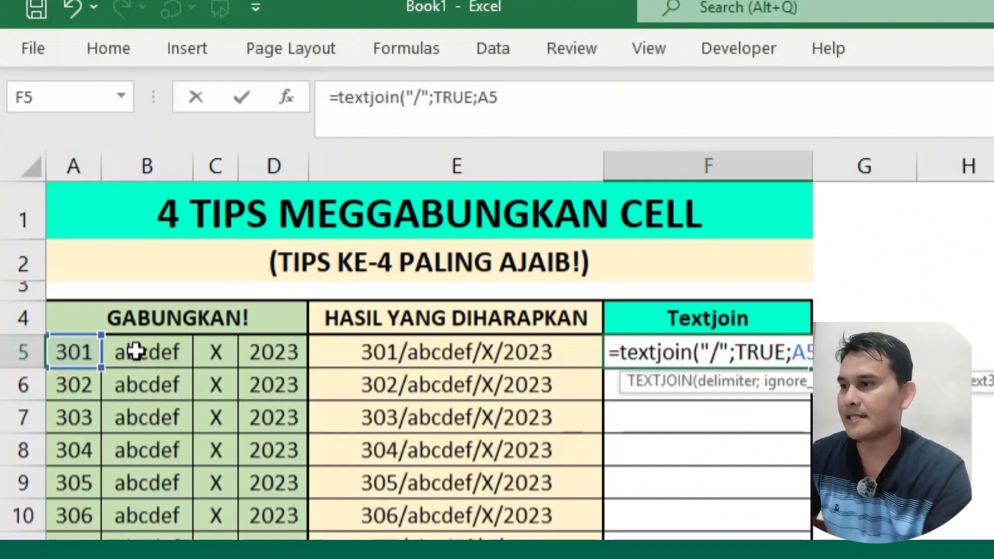
key(BackSpace)
key(BackSpace)
Complete the TEXTJOIN formula in F5 with the range A5:D5 as the text to join.
drag(73, 354, 282, 354)
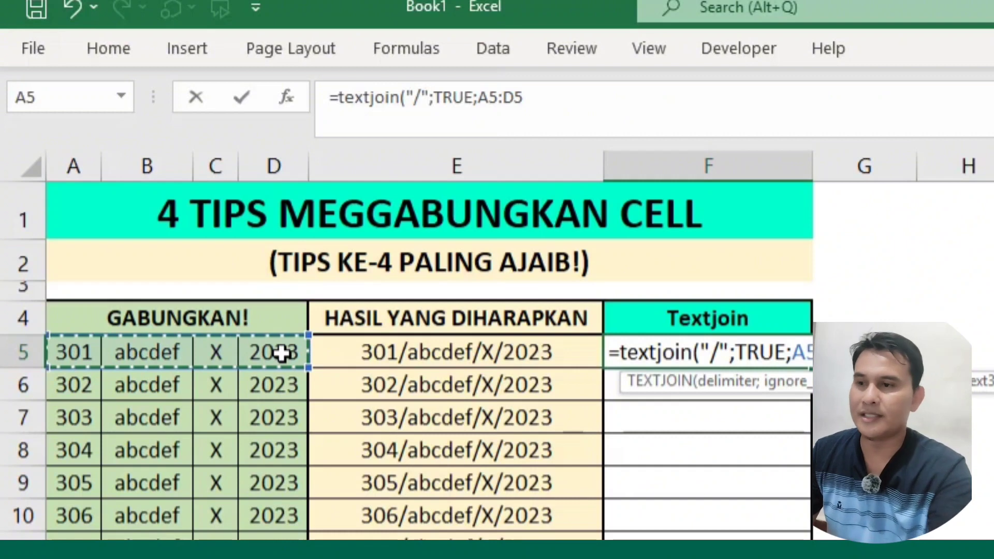
key(ctrl+Return)
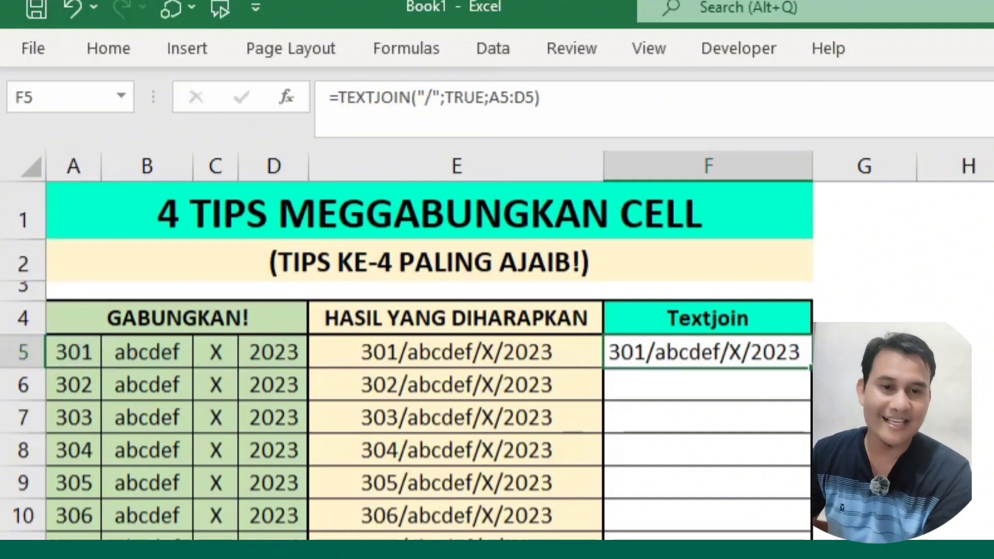
click(968, 547)
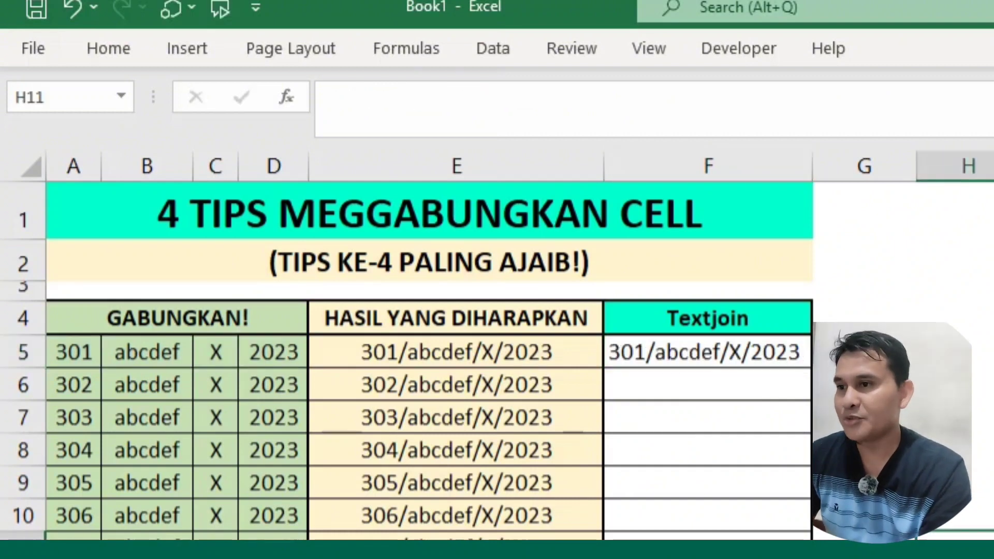
Clear the TEXTJOIN formula from cell F5.
click(677, 318)
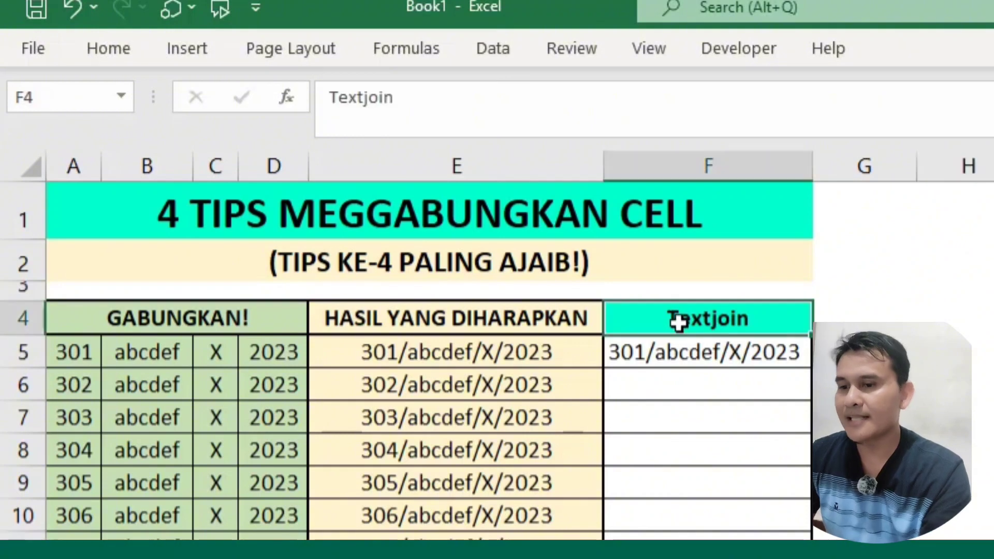
click(668, 350)
key(Delete)
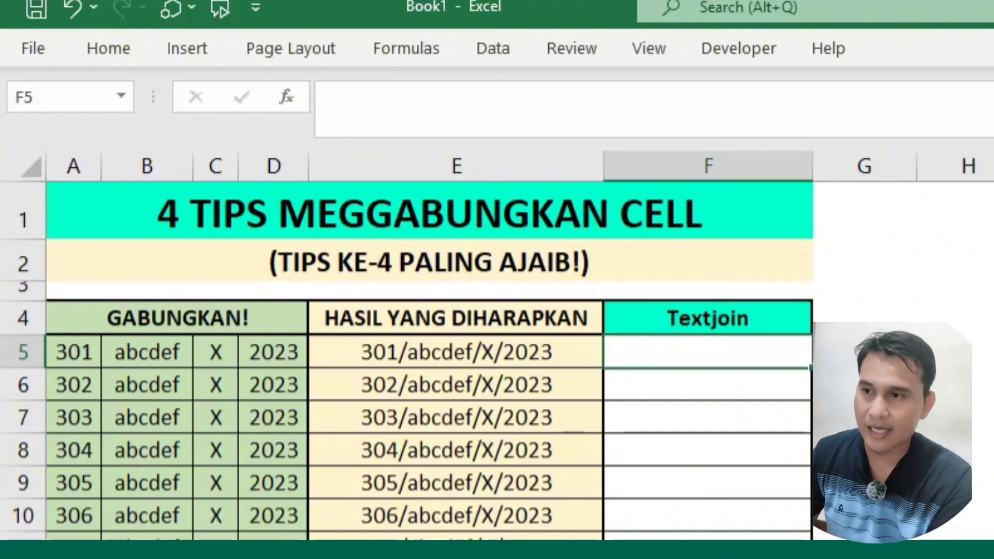
Change the column heading in F4 to CONCAT.
click(992, 450)
click(712, 318)
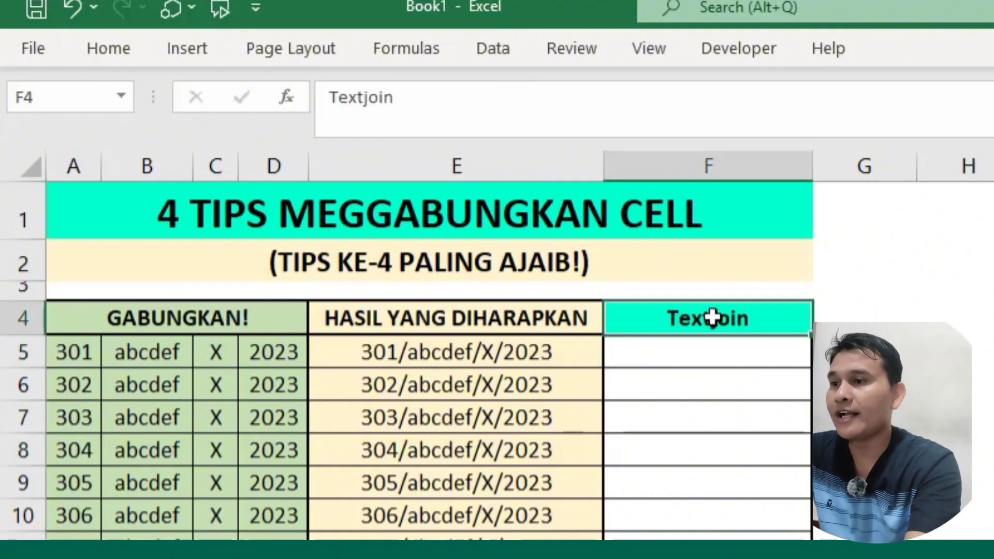
text(CONC)
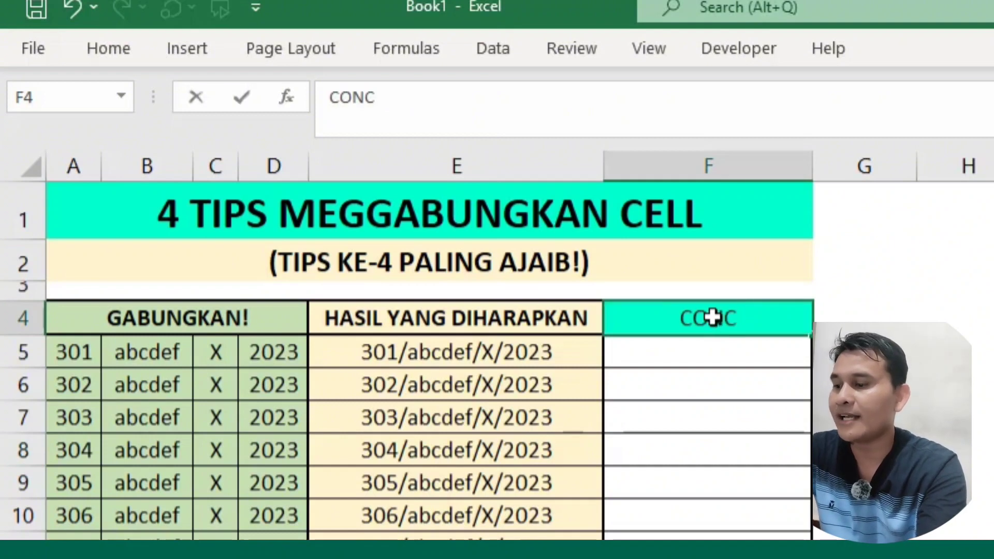
text(AT)
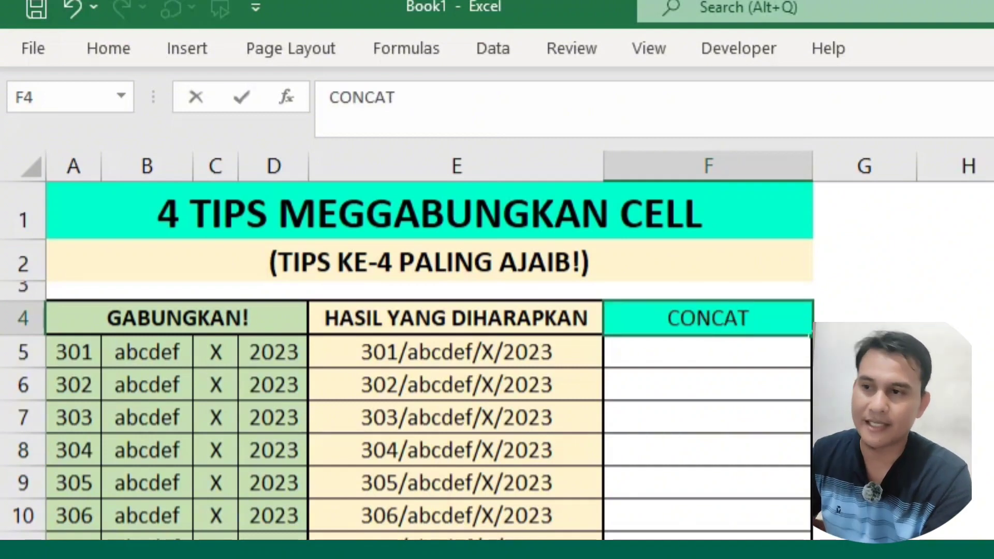
click(991, 515)
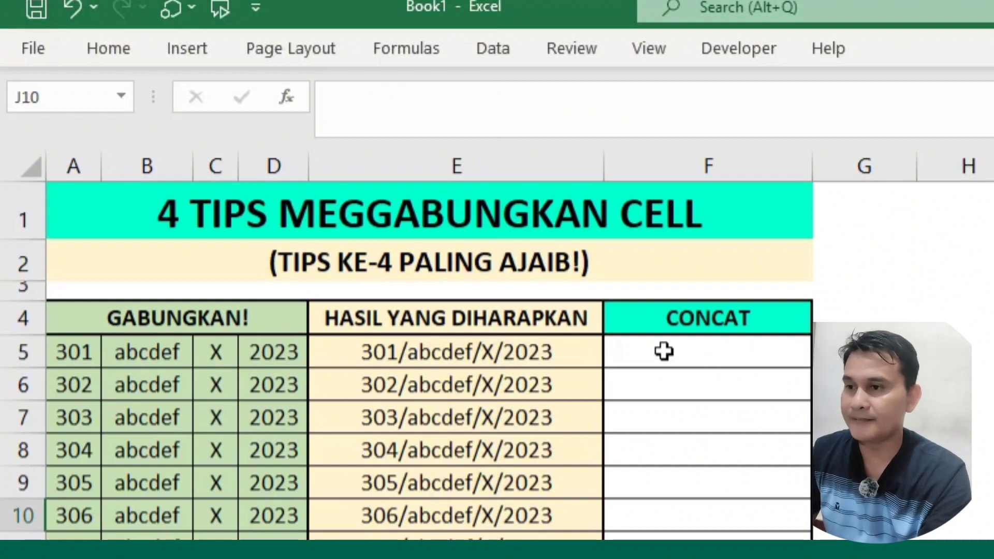
Enter a CONCAT formula in F5 that joins the range A5:D5.
click(664, 352)
text(=C)
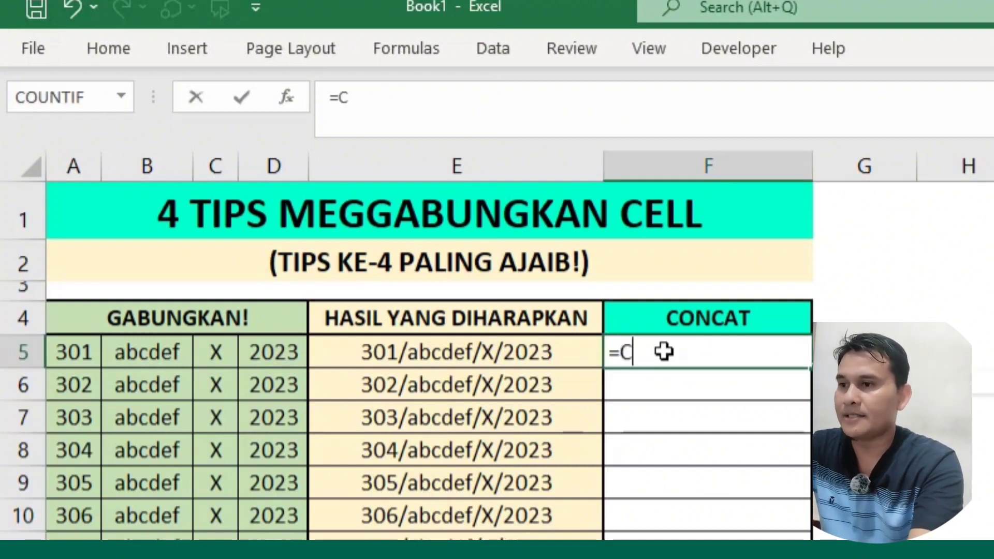
text(ONCAT()
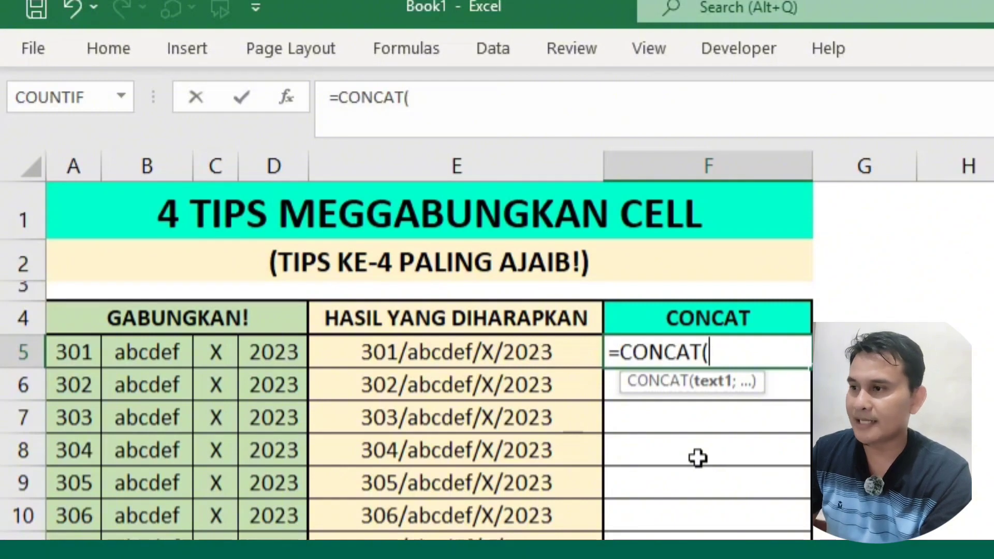
drag(90, 355, 257, 354)
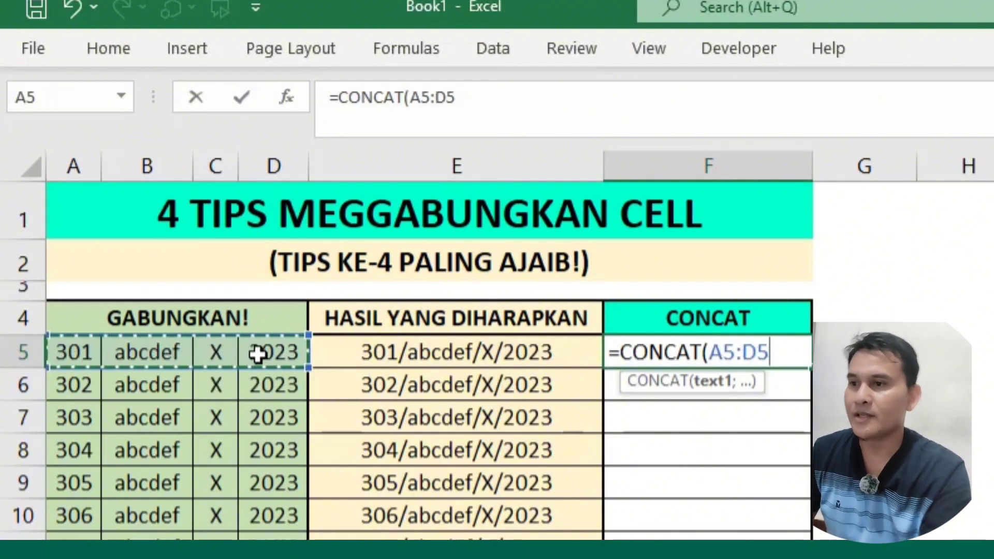
key(ctrl+Return)
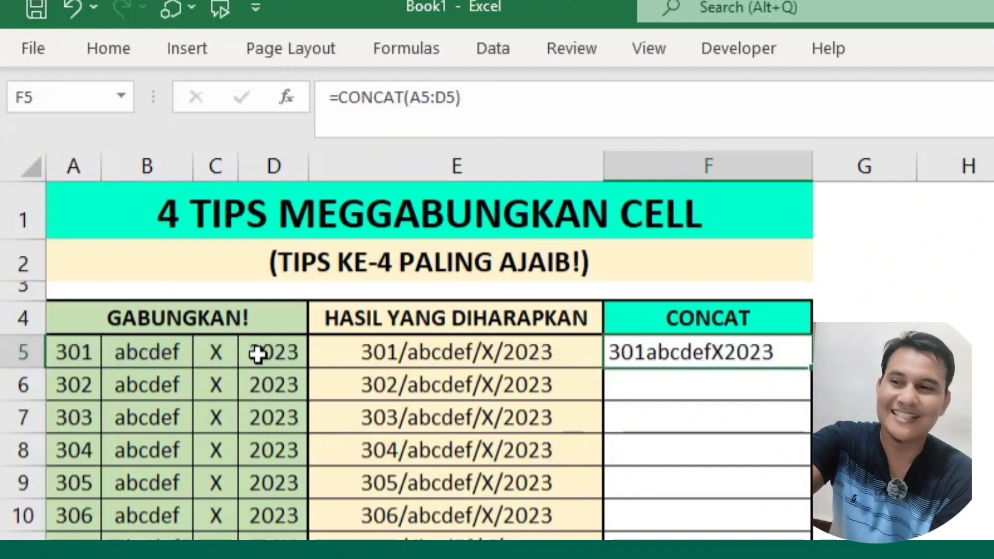
Replace the range in F5's CONCAT formula with A5 followed by "/" as a separate argument.
double_click(655, 353)
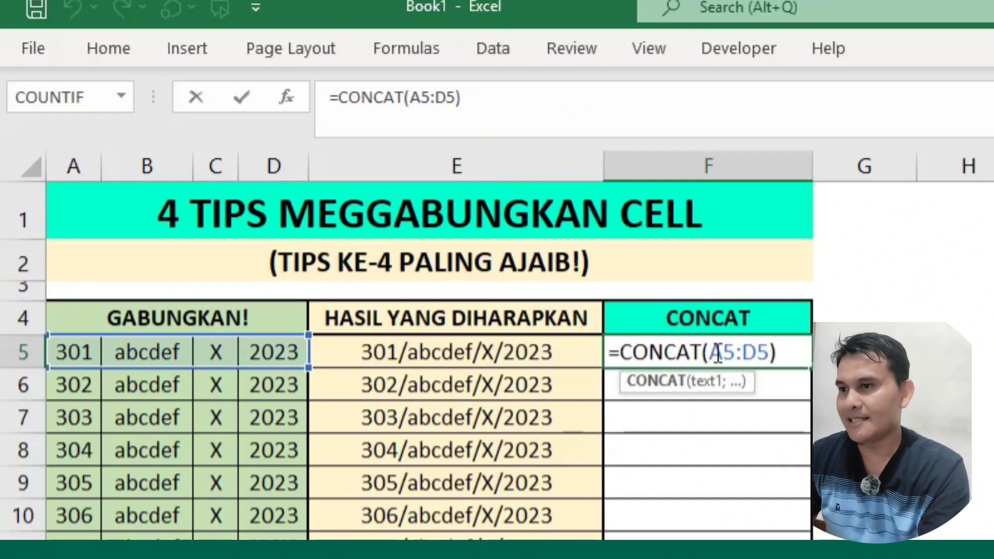
drag(710, 353, 771, 354)
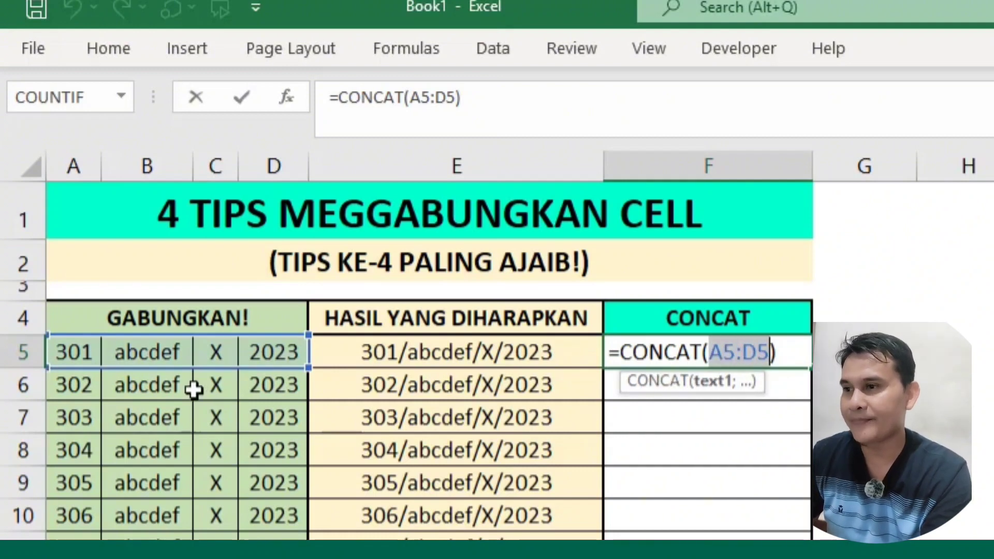
click(77, 355)
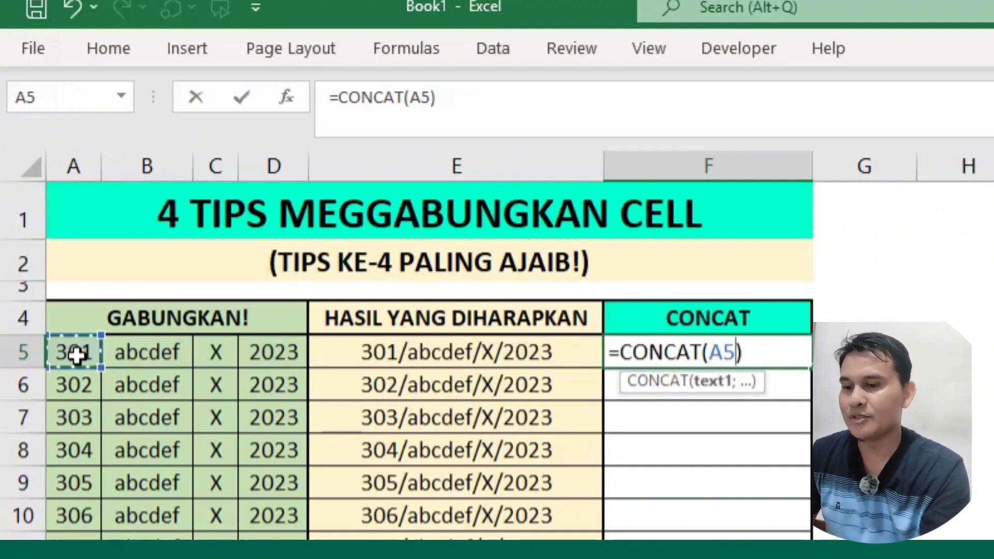
text(;)
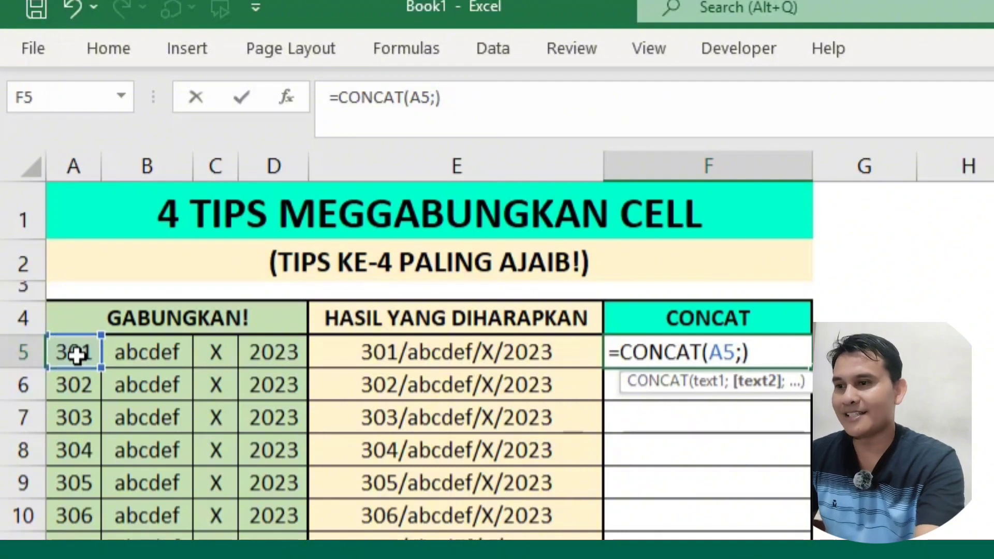
text("/")
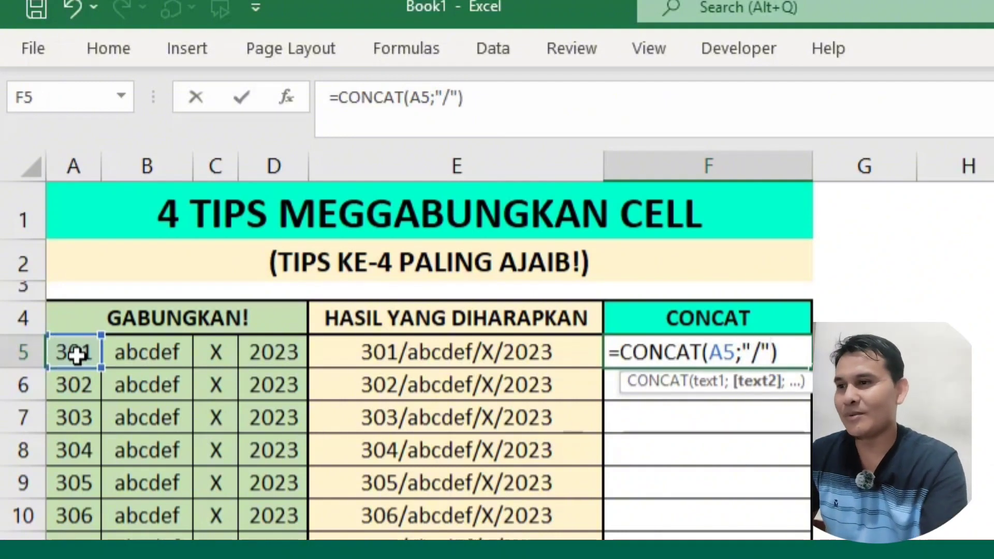
text(;)
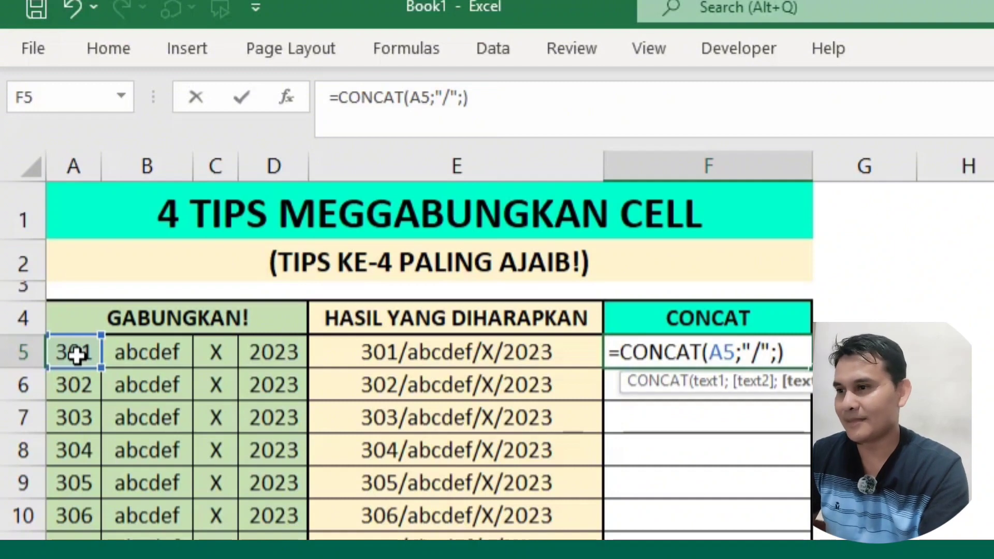
Add B5 and another "/" as the following arguments of the CONCAT formula.
click(145, 352)
text(')
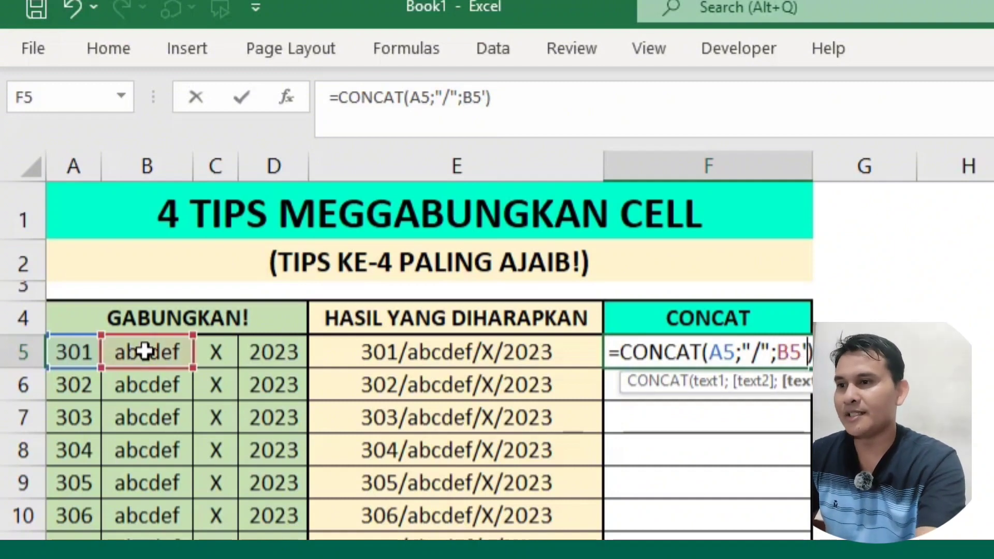
text(")
key(BackSpace)
key(BackSpace)
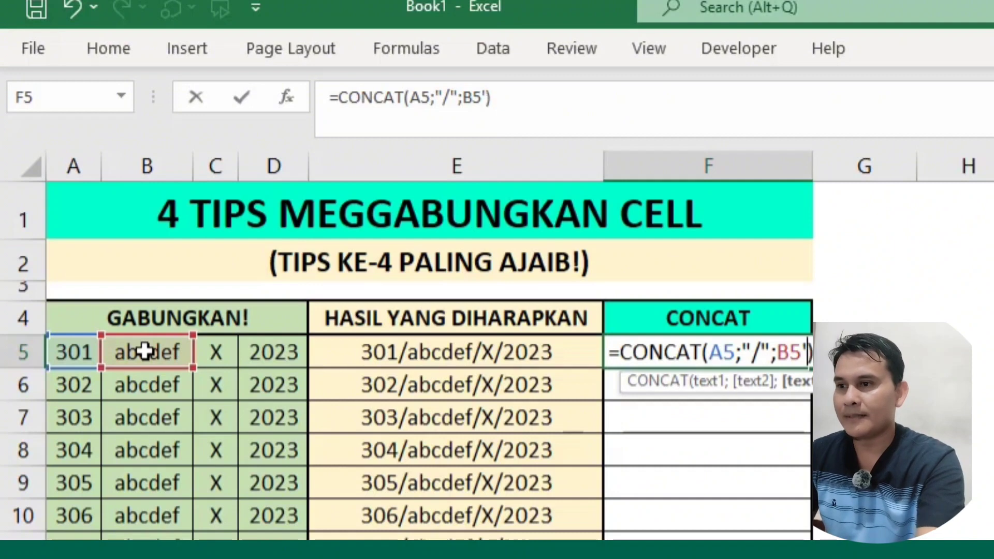
text(;)
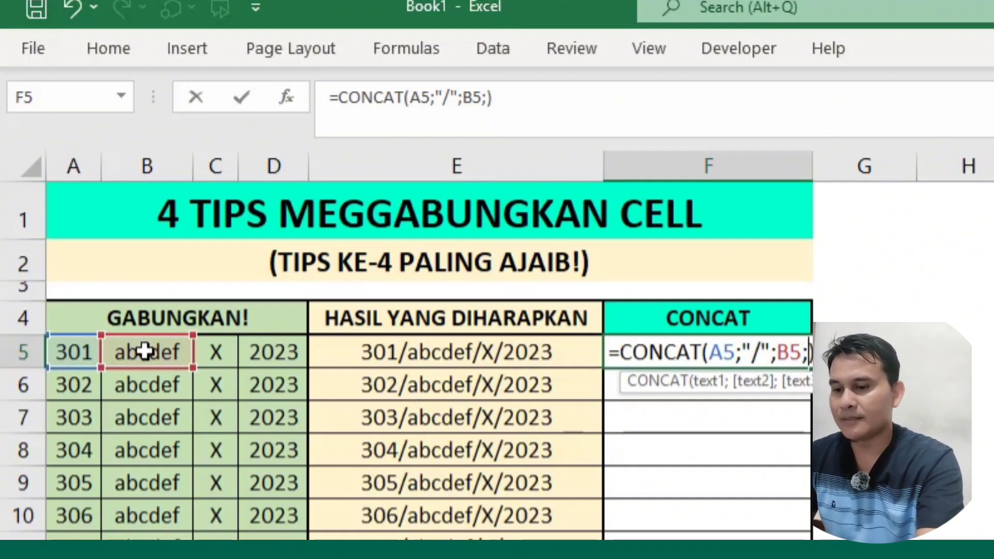
text("/")
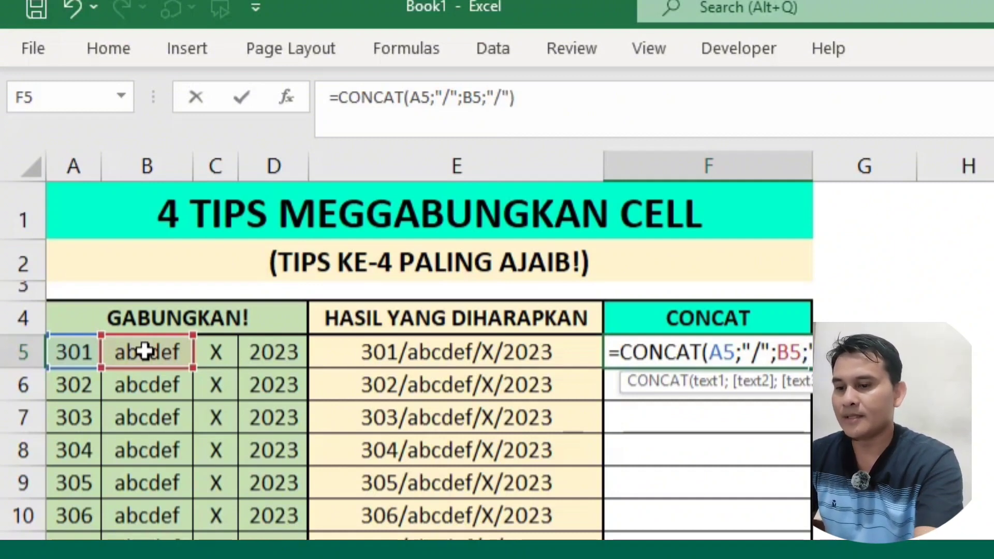
text(;)
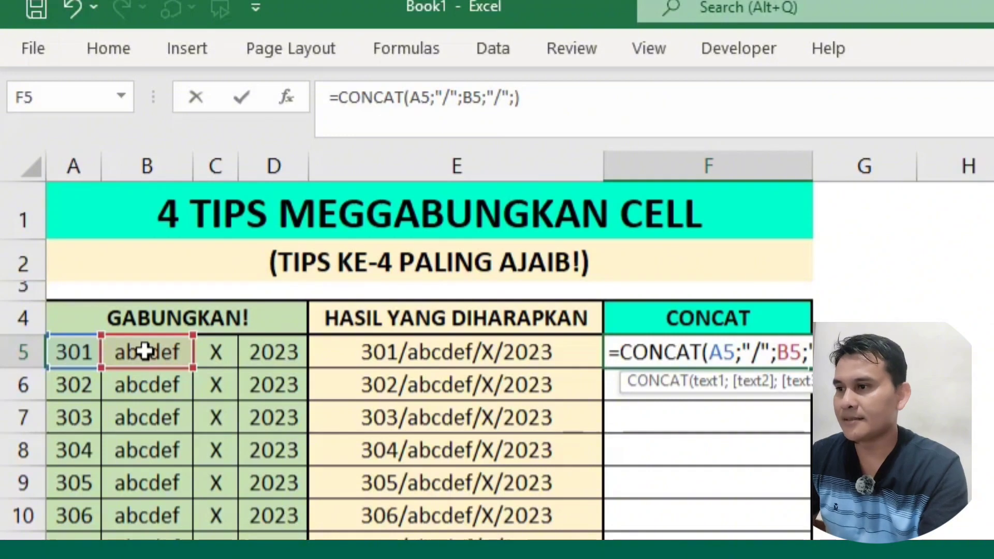
Add C5 and a third "/" to the CONCAT formula and enter it in F5.
click(217, 350)
text(;")
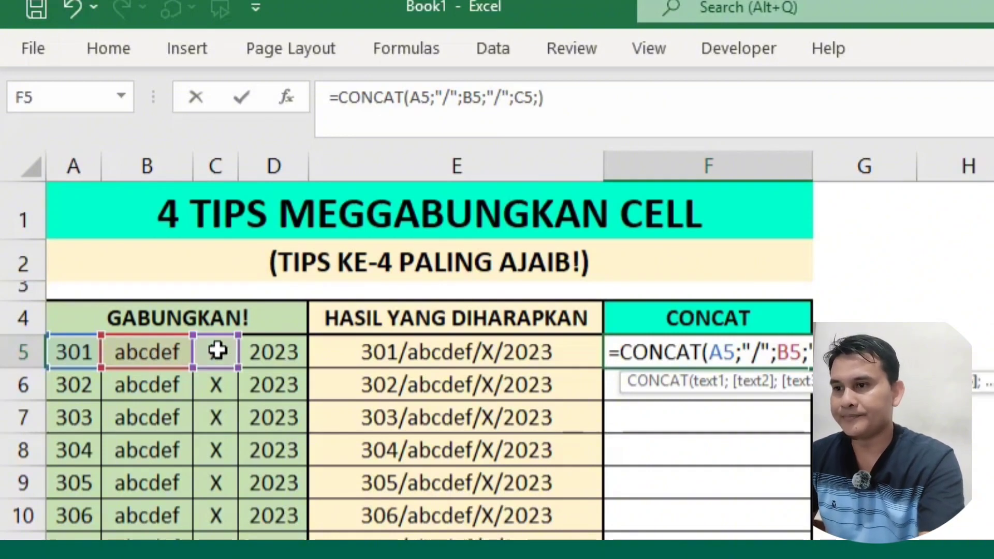
text(/")
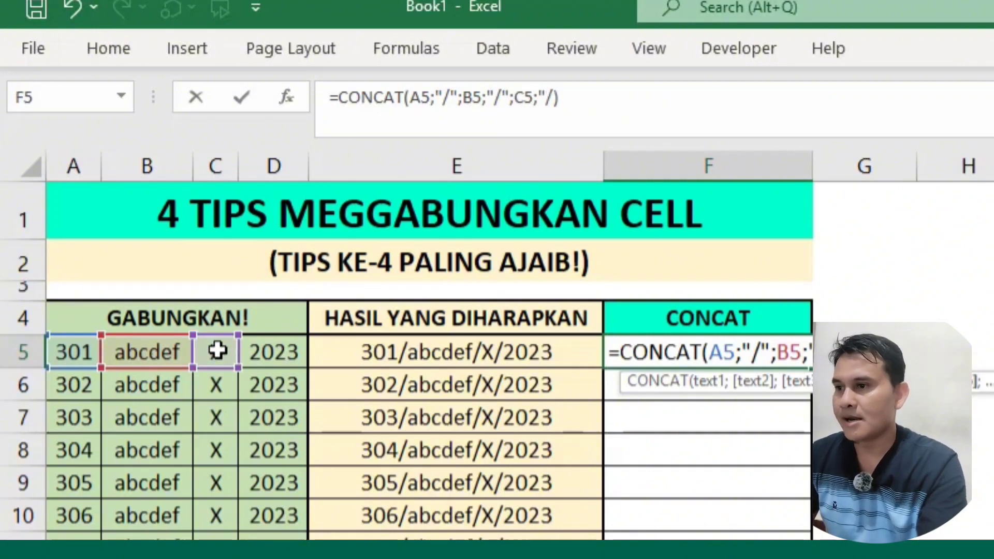
key(Return)
click(279, 353)
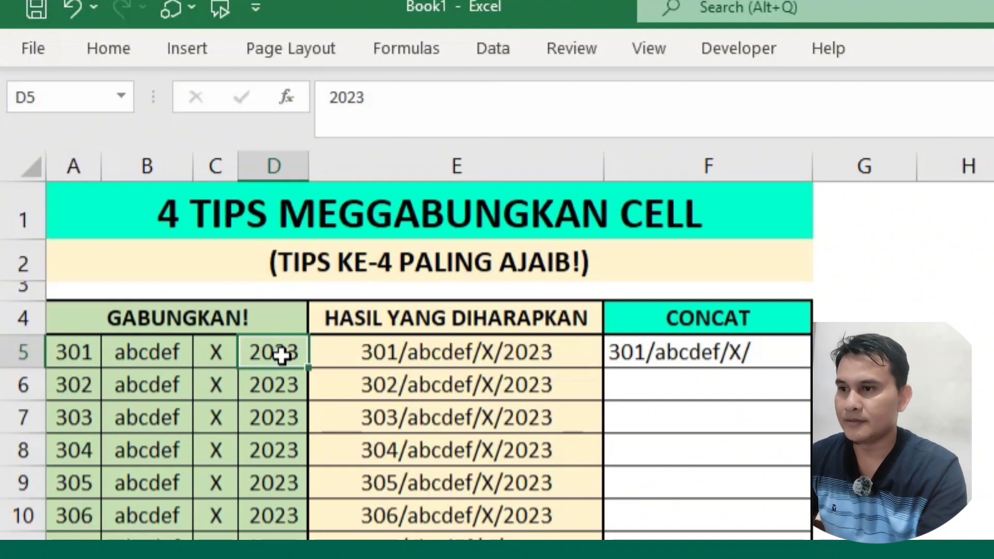
click(660, 411)
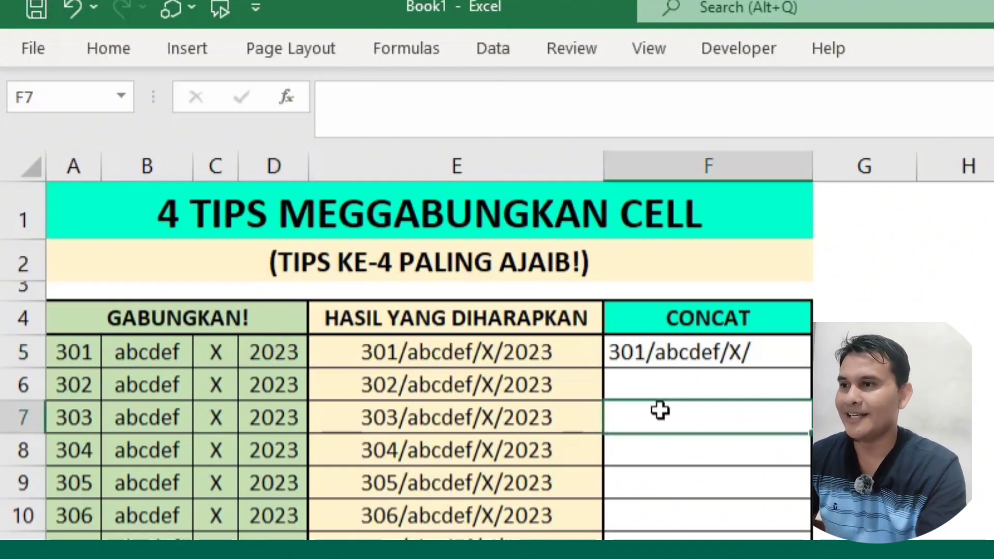
Append D5 as the last argument of F5's formula, giving =CONCAT(A5;"/";B5;"/";C5;"/";D5).
click(661, 350)
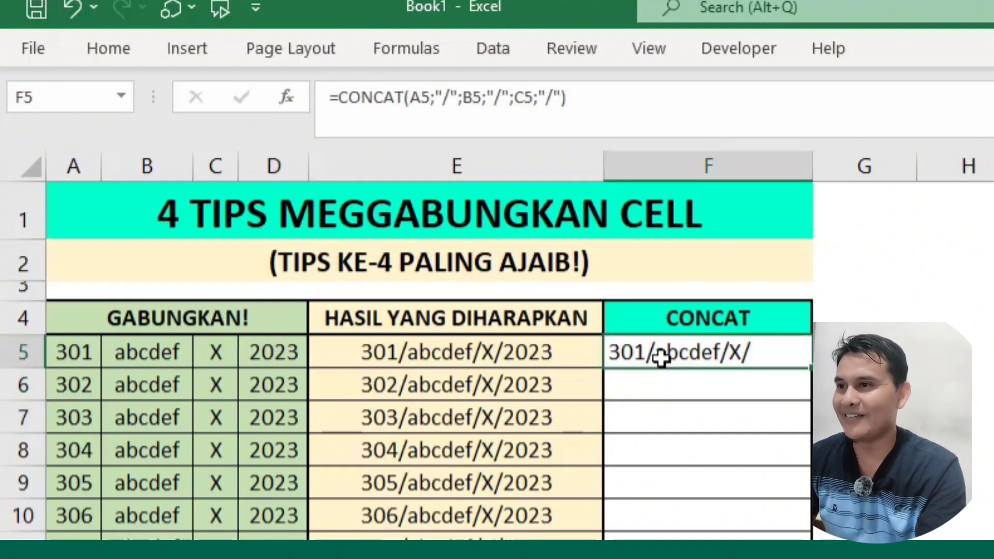
click(563, 96)
text(;)
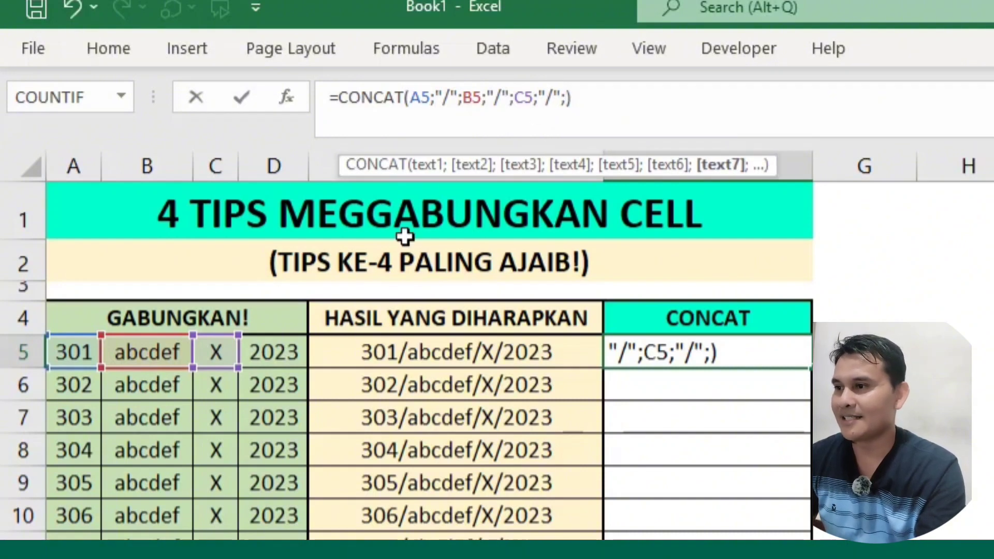
click(257, 355)
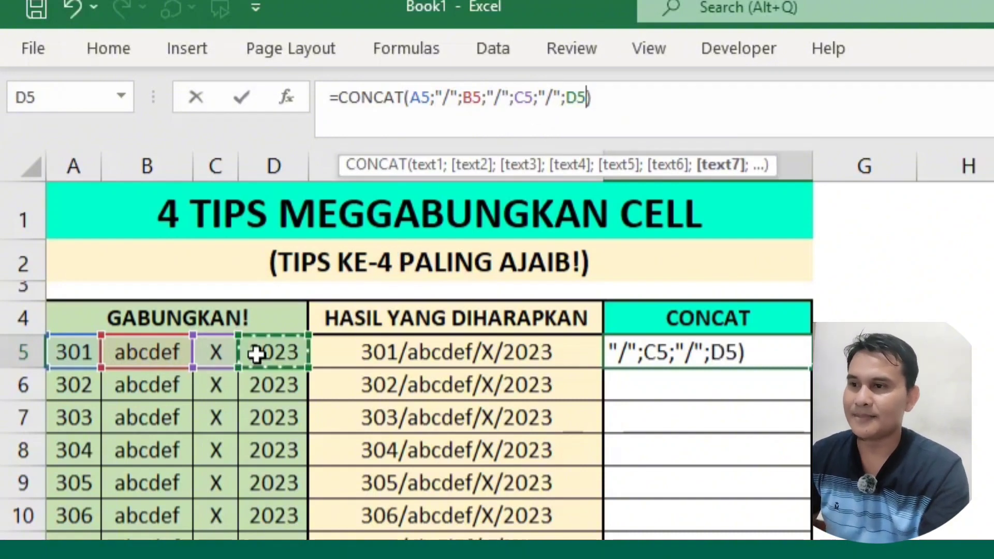
key(ctrl+Return)
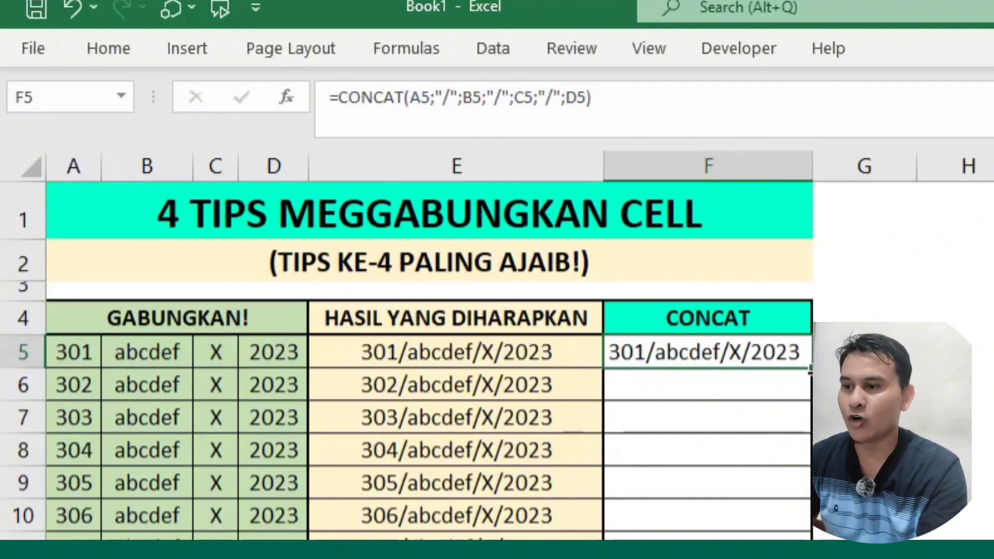
Fill F5's CONCAT formula down through the remaining table rows of column F.
double_click(810, 369)
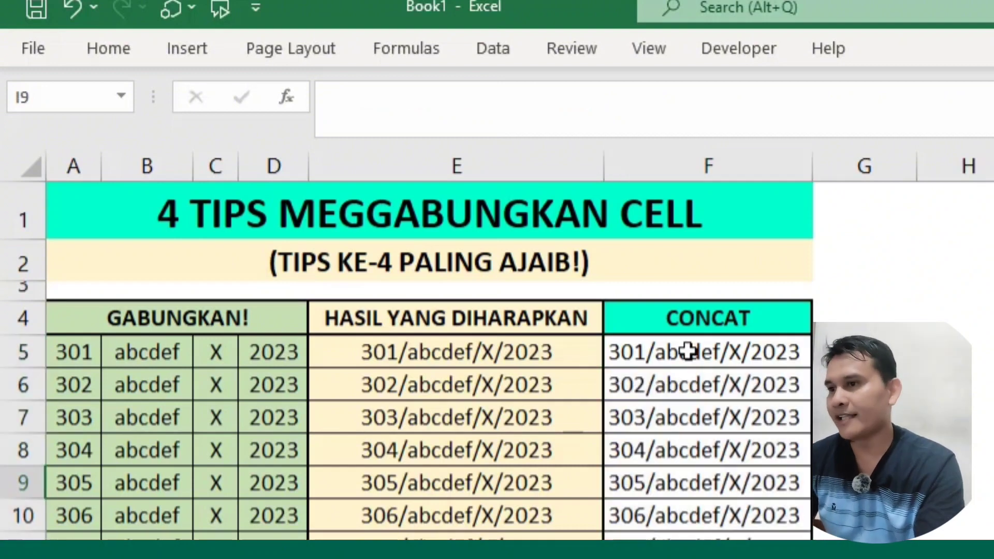
Change the header in F4 to CONCATENATE and clear the CONCAT results below it, from F5 down.
click(692, 331)
text(C)
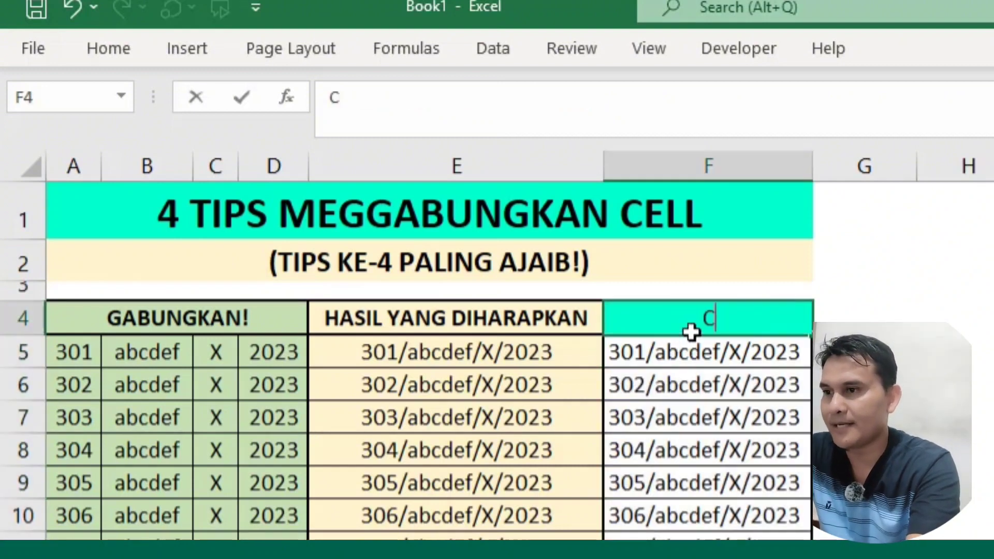
text(ONCAT)
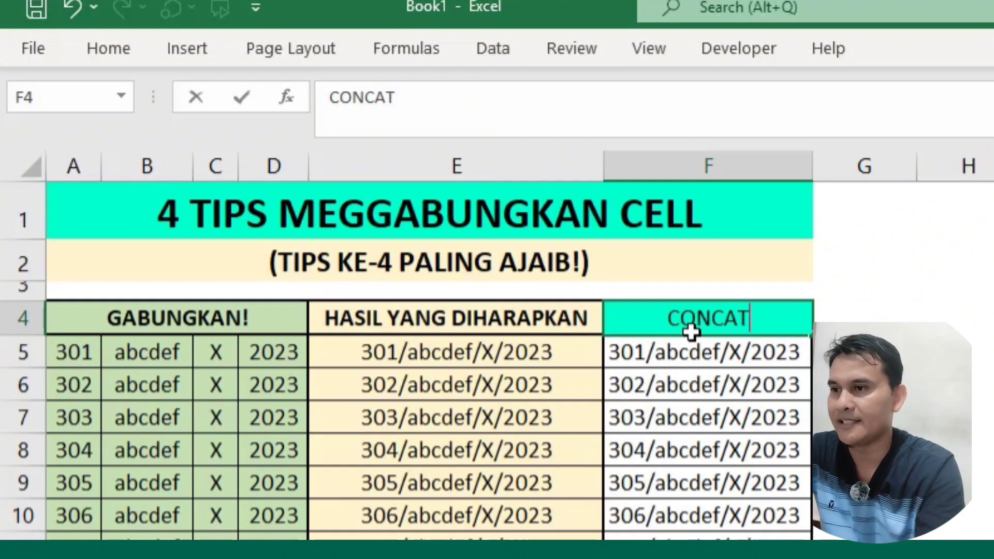
text(ENATE)
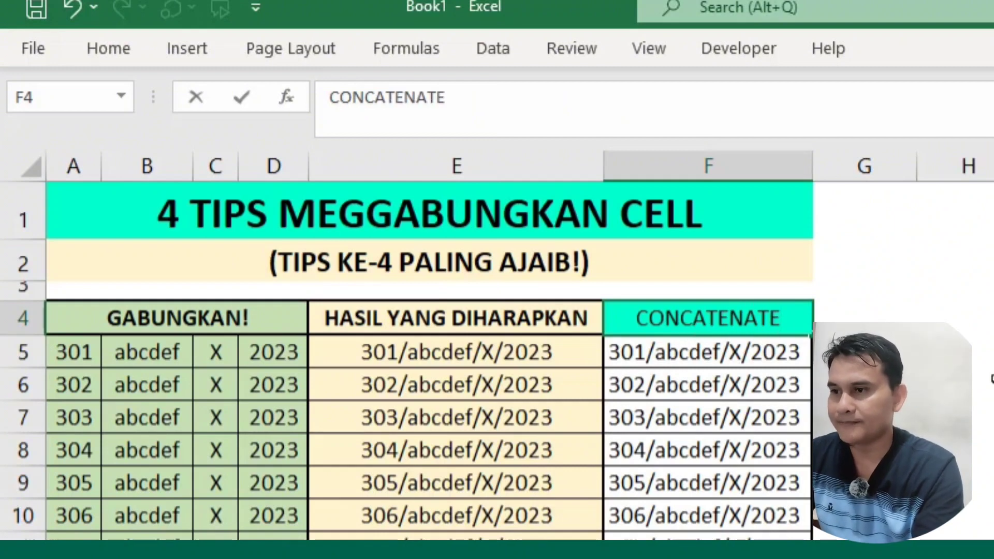
drag(721, 366, 706, 558)
key(Delete)
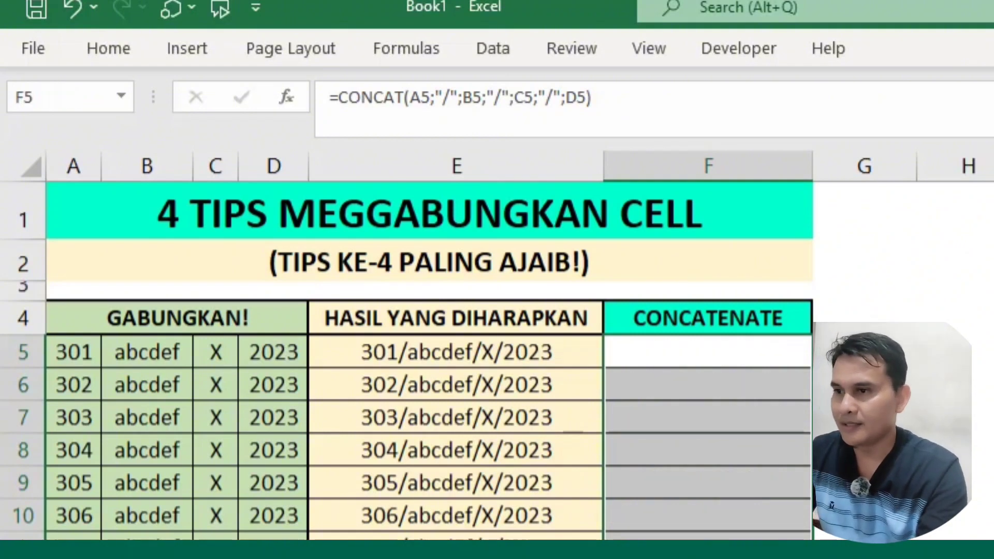
Try joining the whole range in F5 with =CONCATENATE(A5:D5), and undo the entry.
click(699, 348)
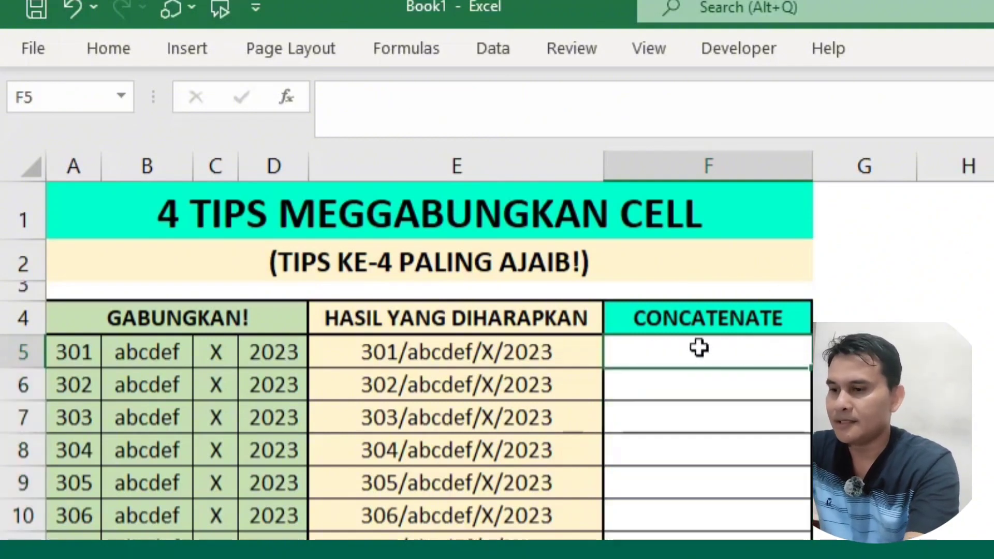
text(=CONC)
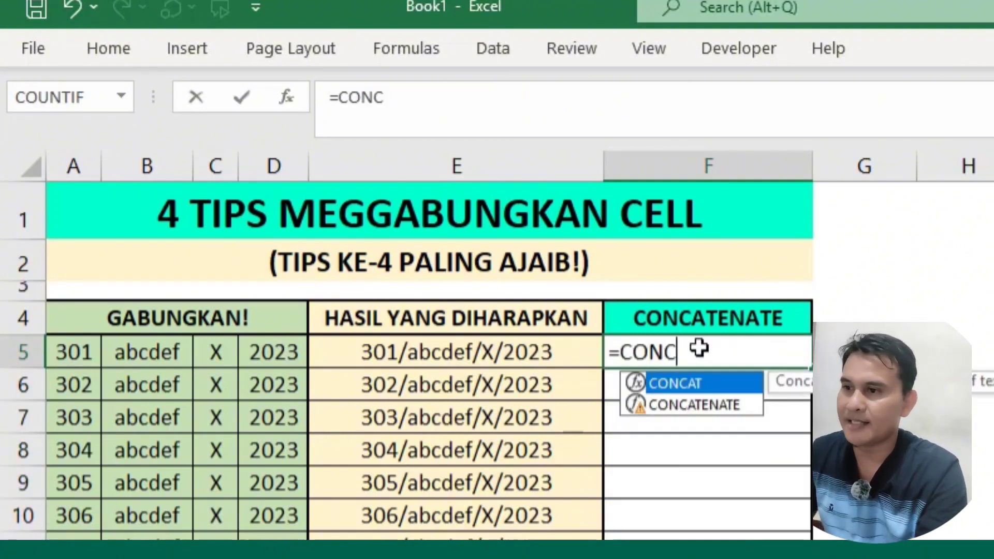
text(A)
double_click(688, 408)
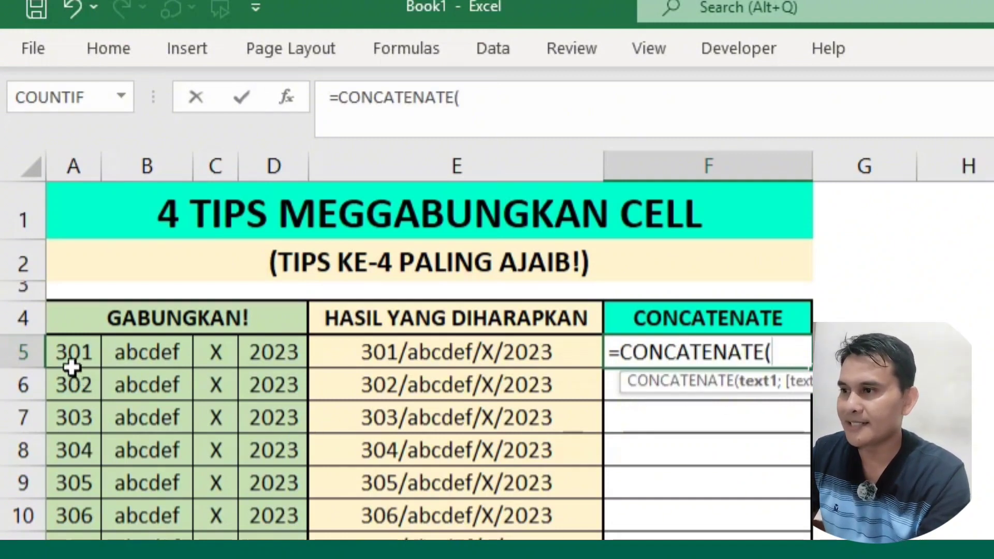
drag(69, 361, 269, 341)
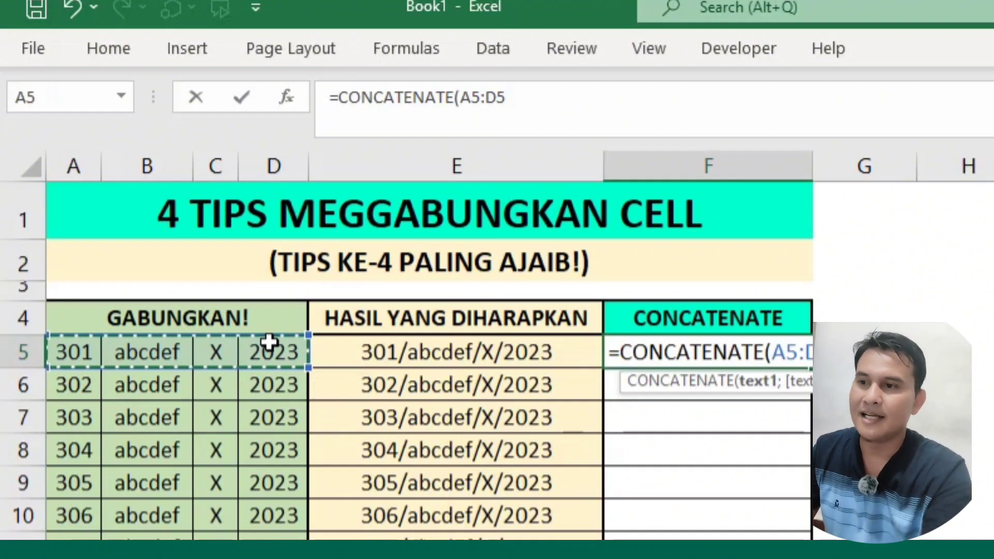
key(Return)
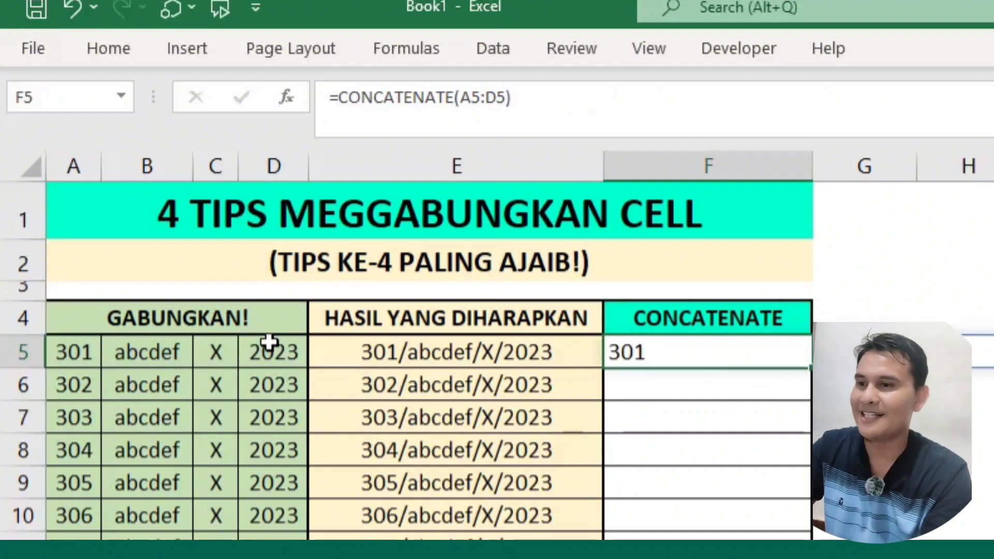
key(ctrl+z)
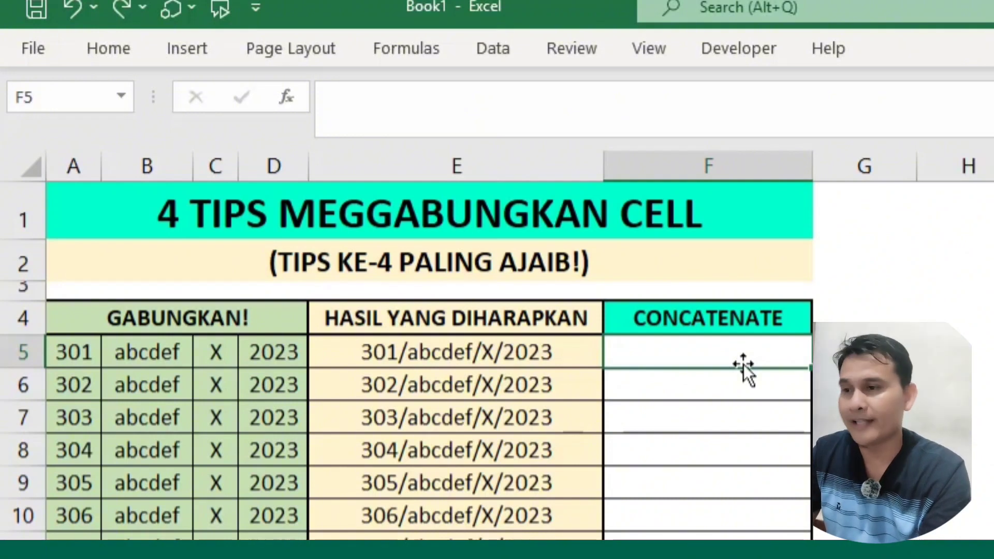
Start a CONCATENATE formula in F5 with A5 and "/" as its first two arguments.
text(=)
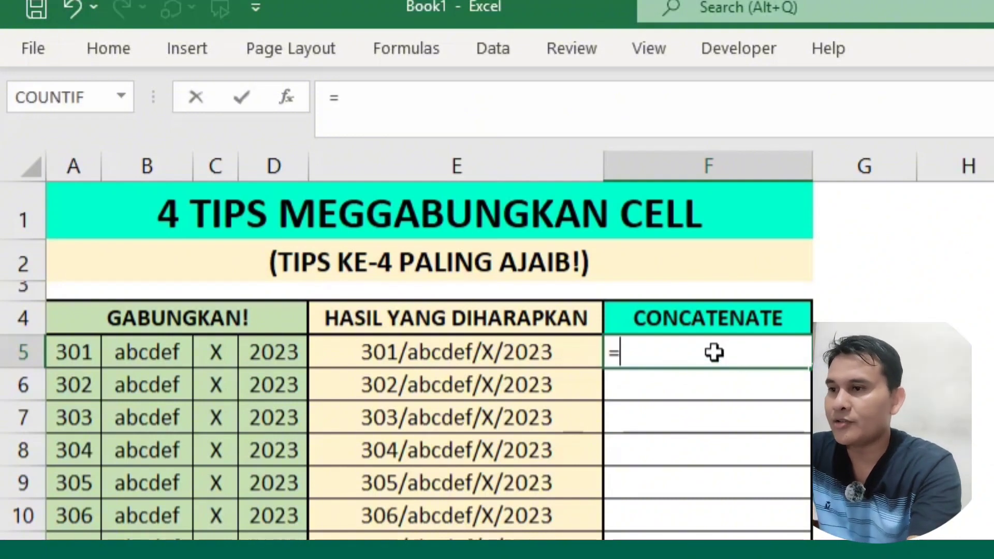
text(CONCAT)
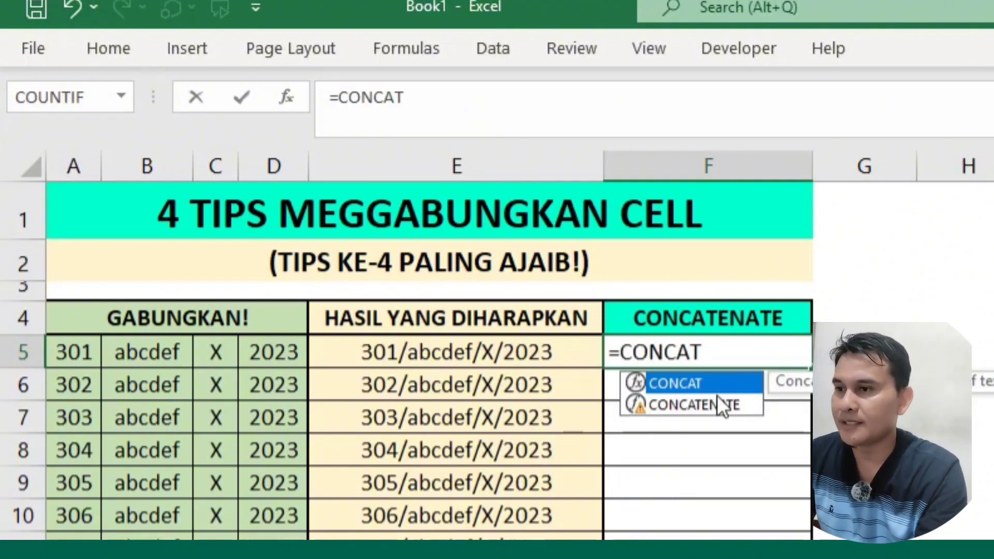
click(715, 400)
double_click(714, 400)
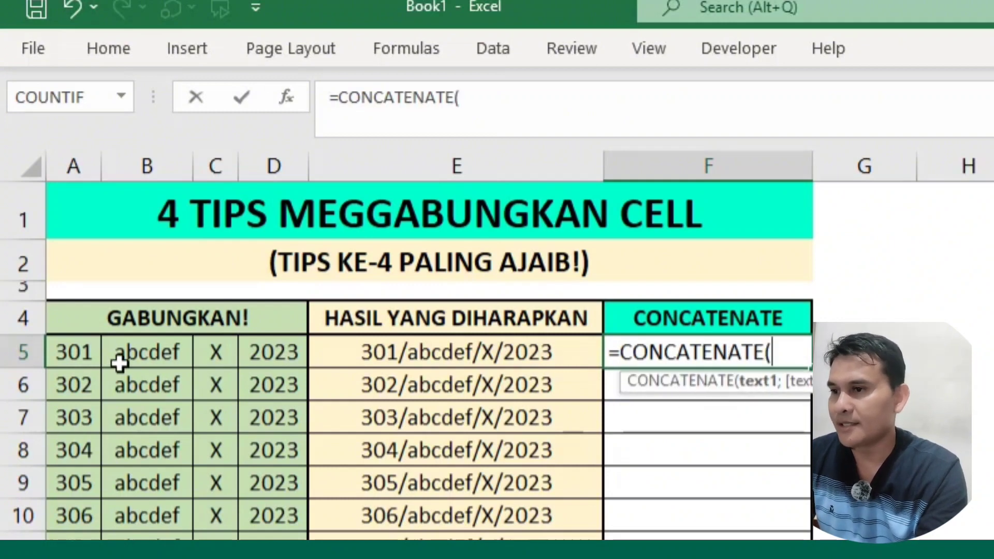
click(63, 353)
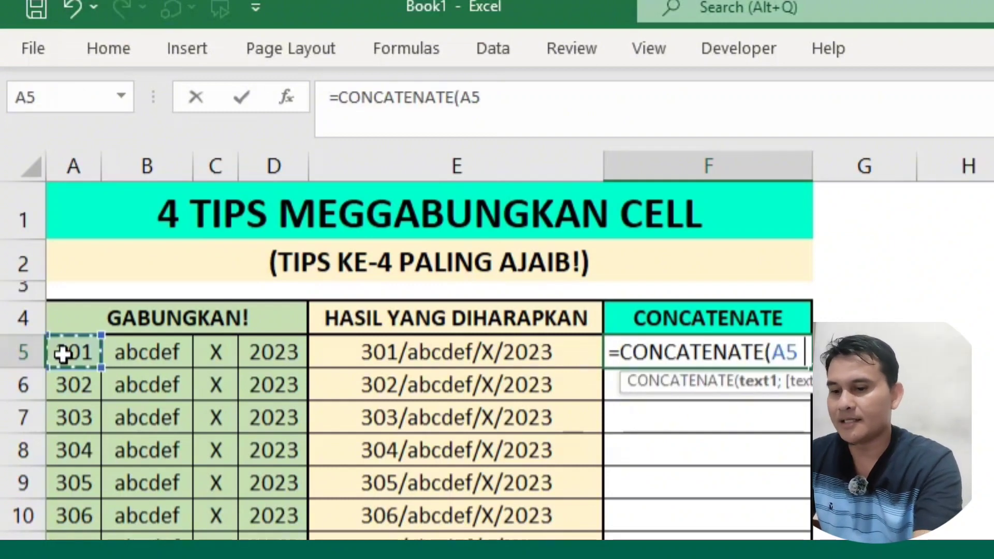
text(;"/")
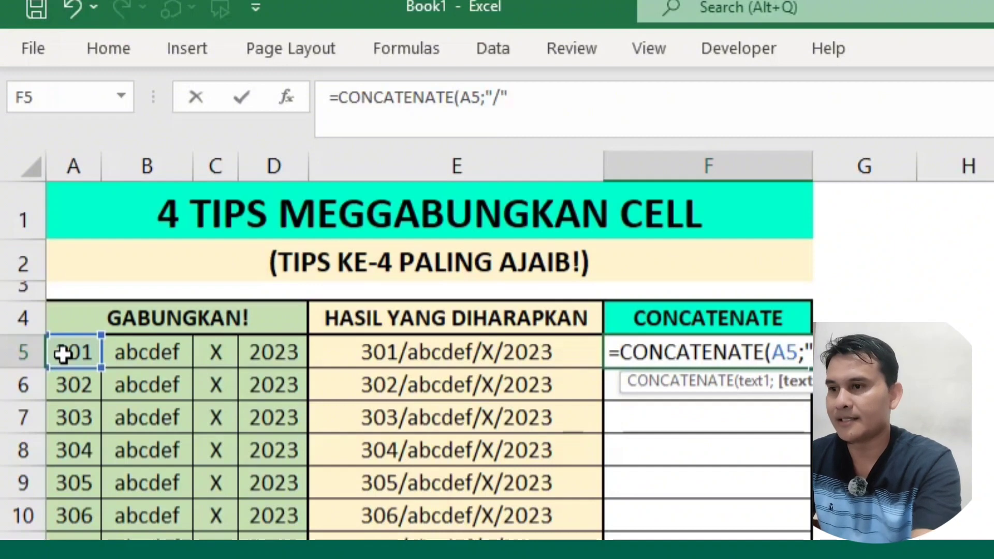
Add B5 and another "/" as the following arguments of F5's CONCATENATE formula.
text(;)
click(136, 354)
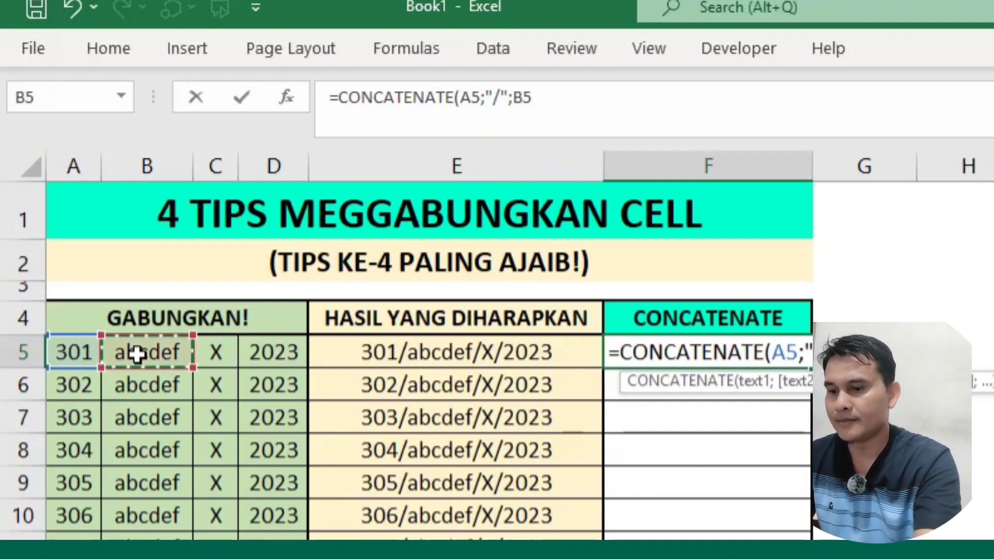
text(;"/)
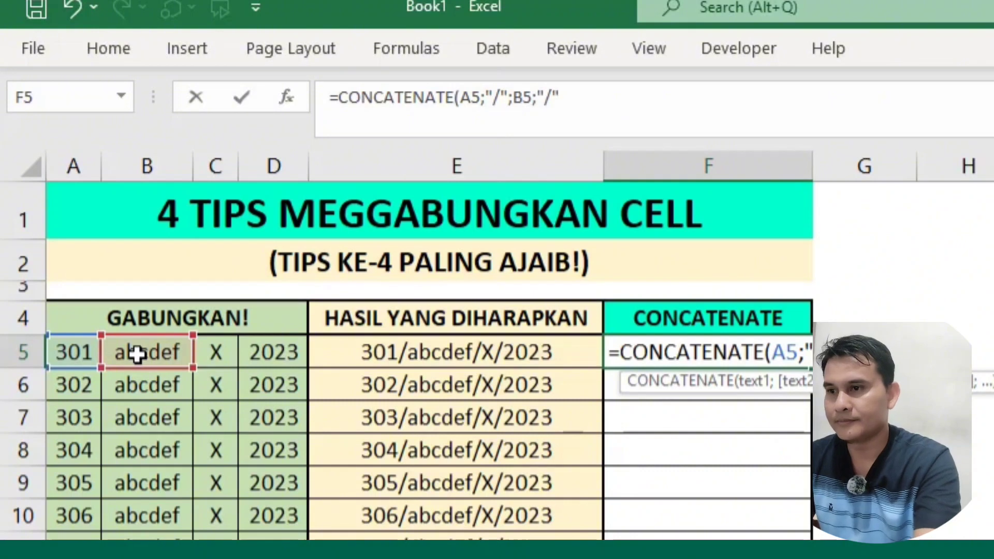
text(";)
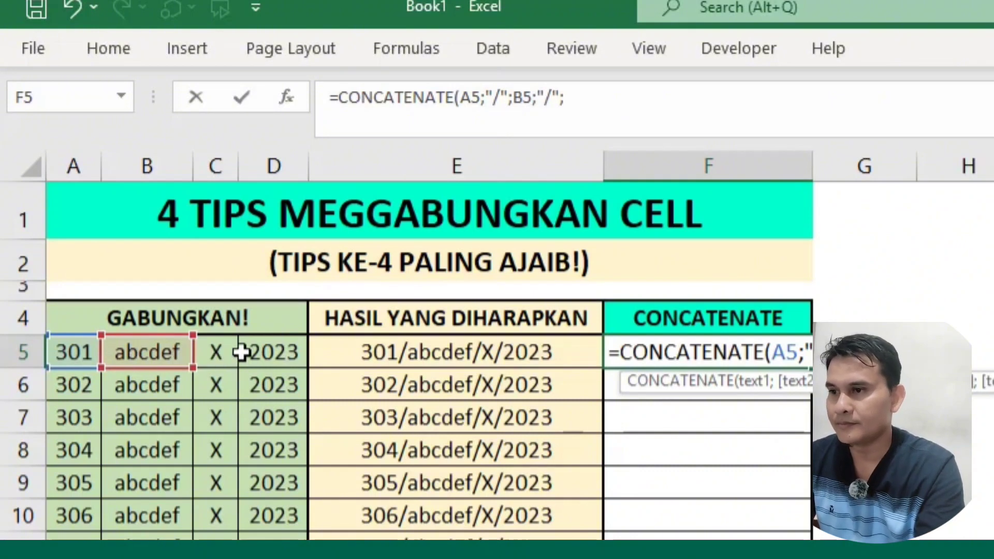
Complete F5's formula with C5, "/" and D5, entering =CONCATENATE(A5;"/";B5;"/";C5;"/";D5).
click(210, 352)
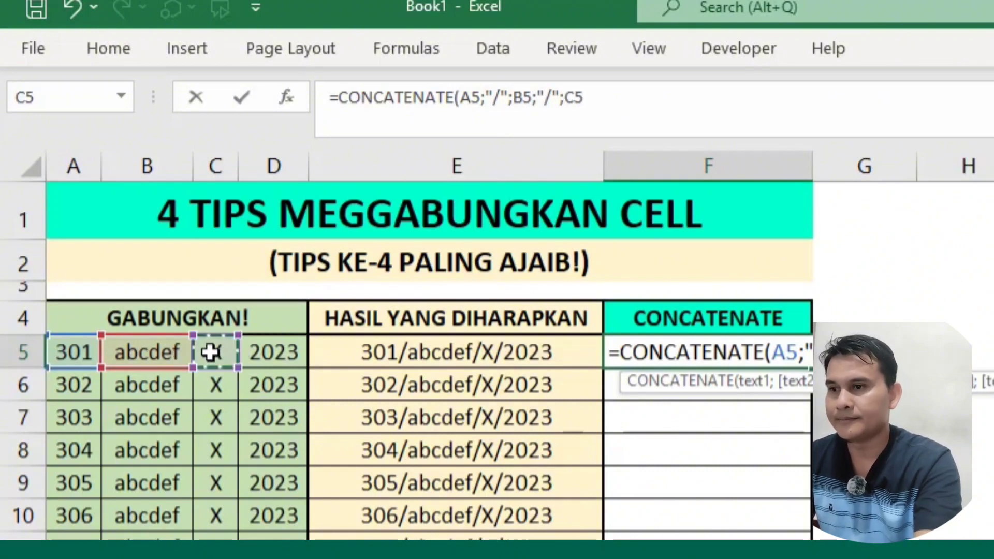
text(;")
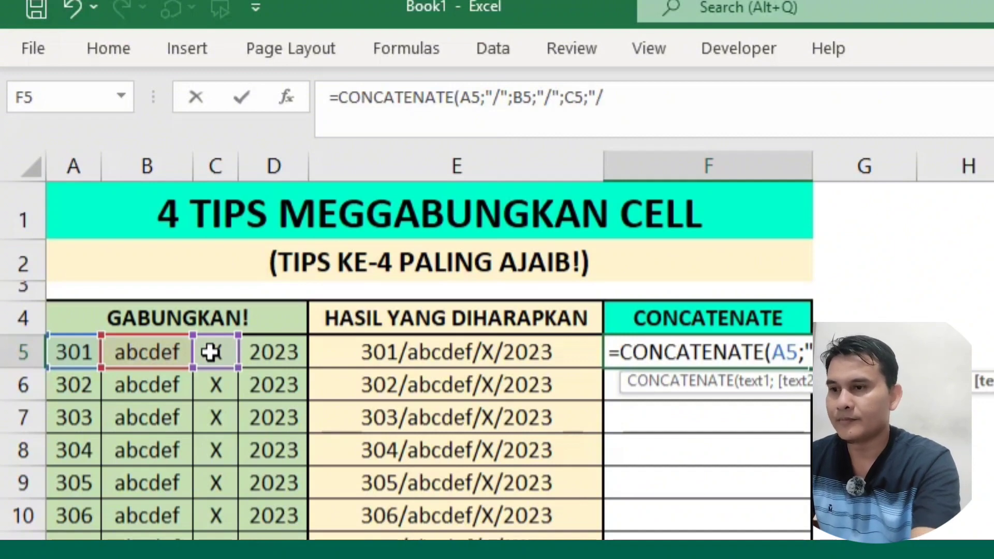
text(/";)
click(280, 352)
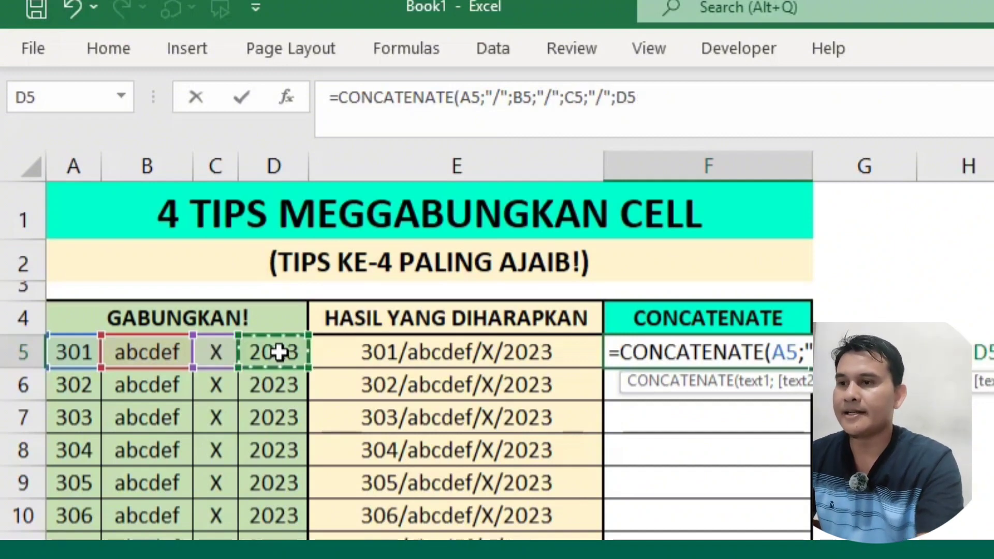
text())
key(ctrl+Return)
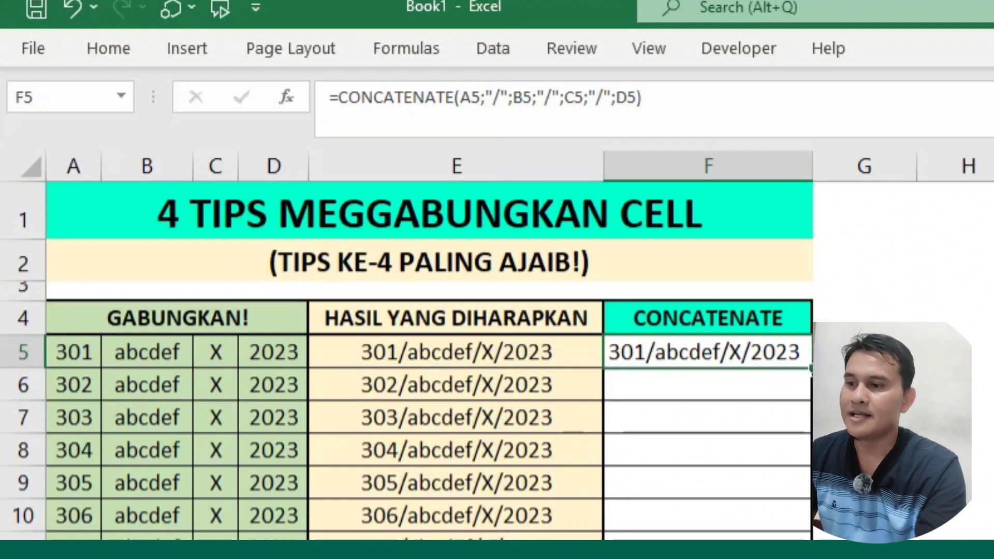
Fill F5's CONCATENATE formula down through the remaining table rows of column F.
double_click(811, 368)
click(993, 450)
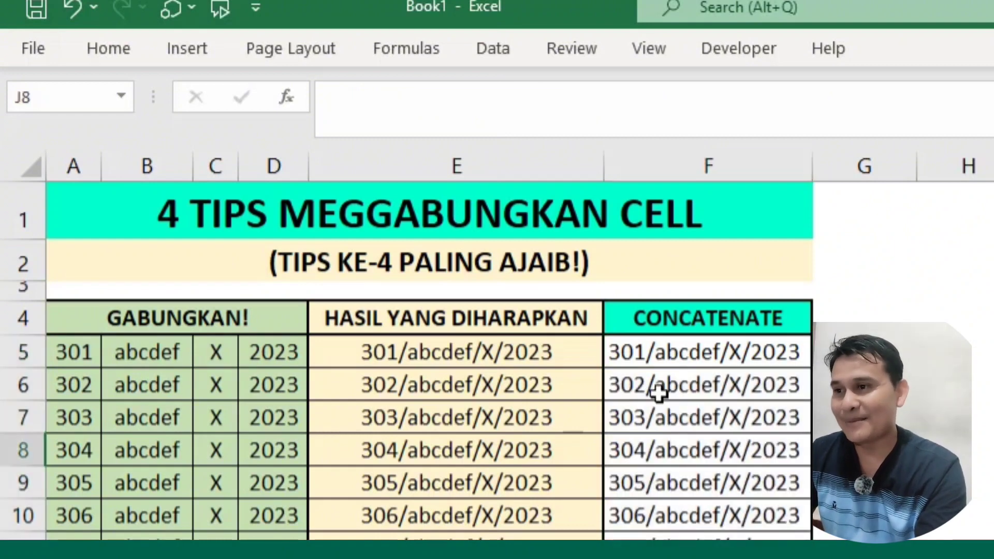
Clear the CONCATENATE results from column F, from F5 down.
drag(653, 355, 652, 557)
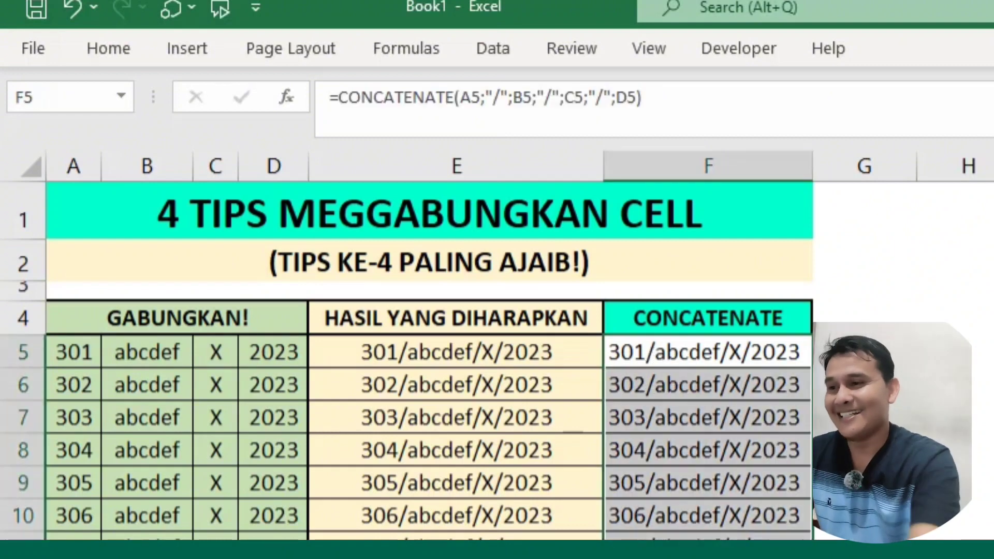
key(Delete)
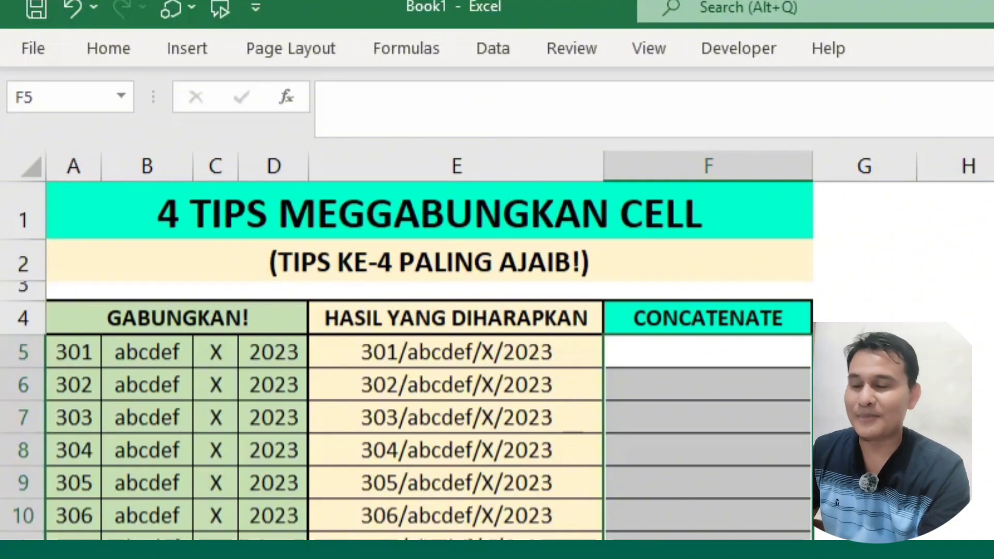
click(993, 558)
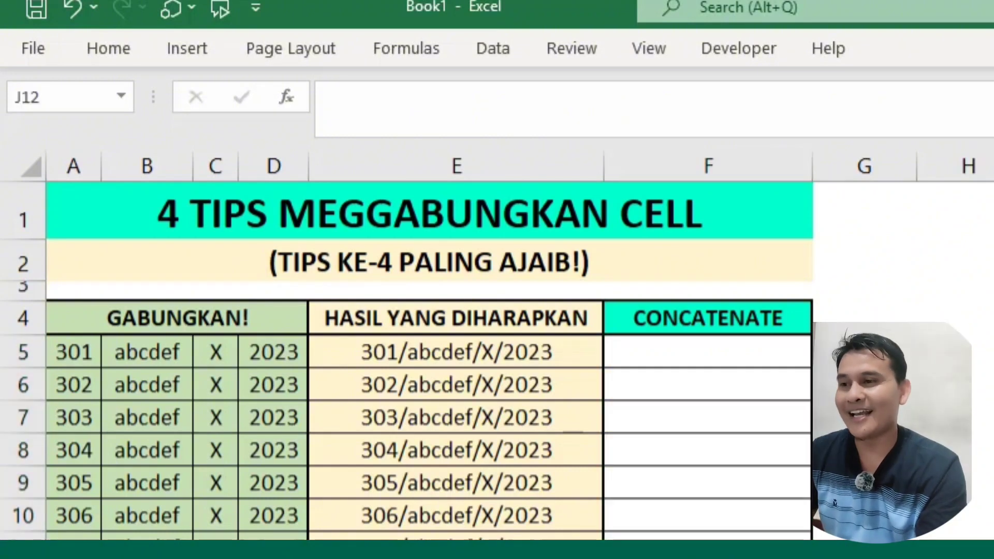
Change the header in F4 to "Flash fill".
click(713, 359)
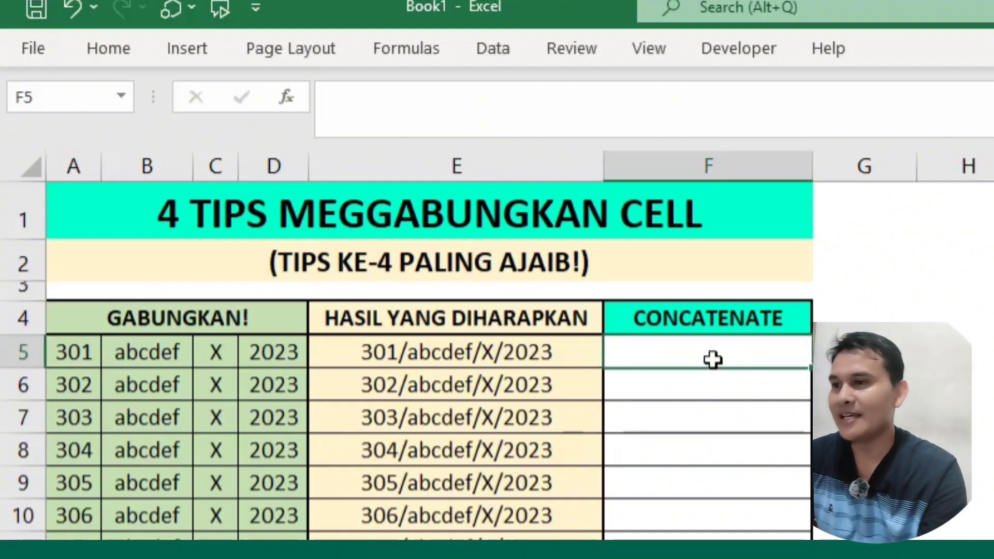
click(690, 320)
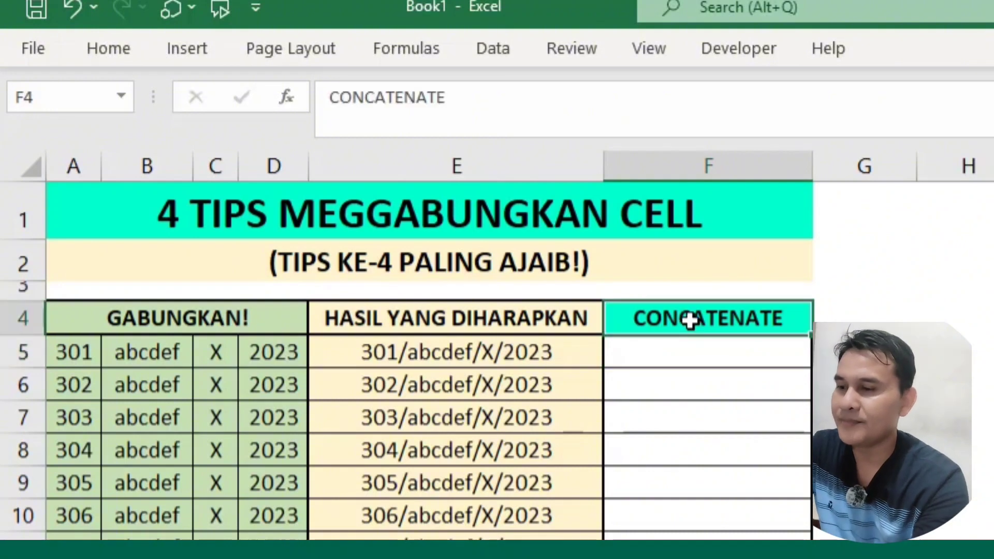
text(g)
key(BackSpace)
text(fAL)
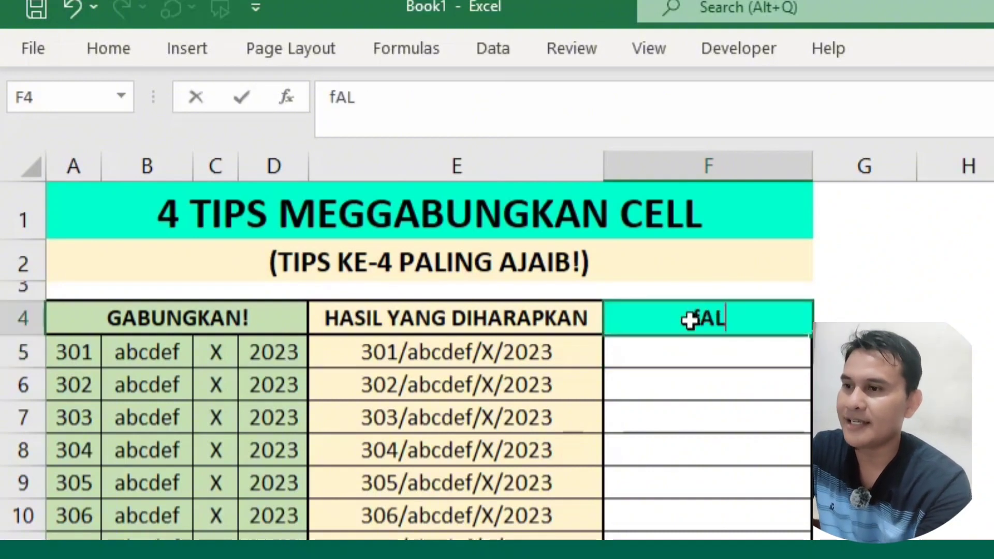
key(BackSpace)
key(BackSpace)
key(BackSpace)
text(f)
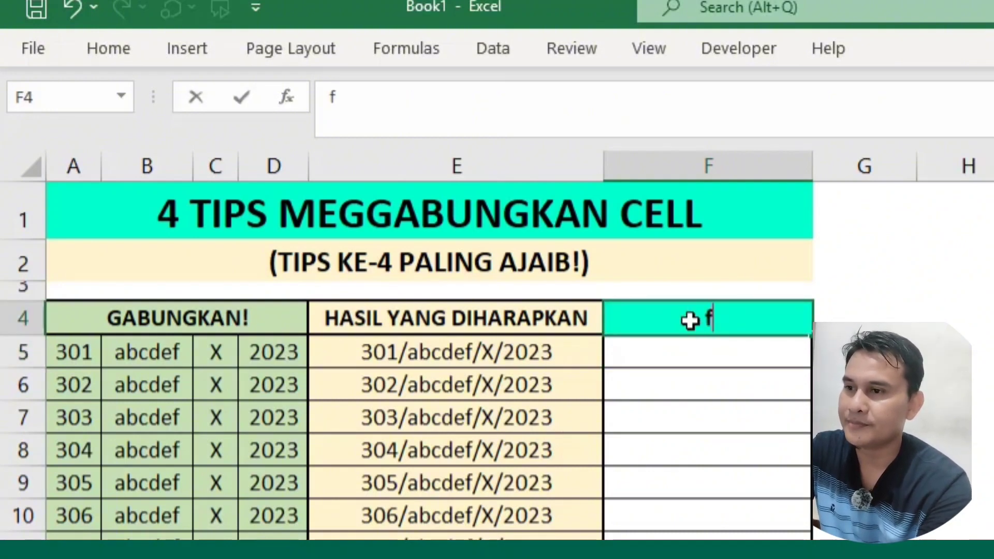
text(LASH fill)
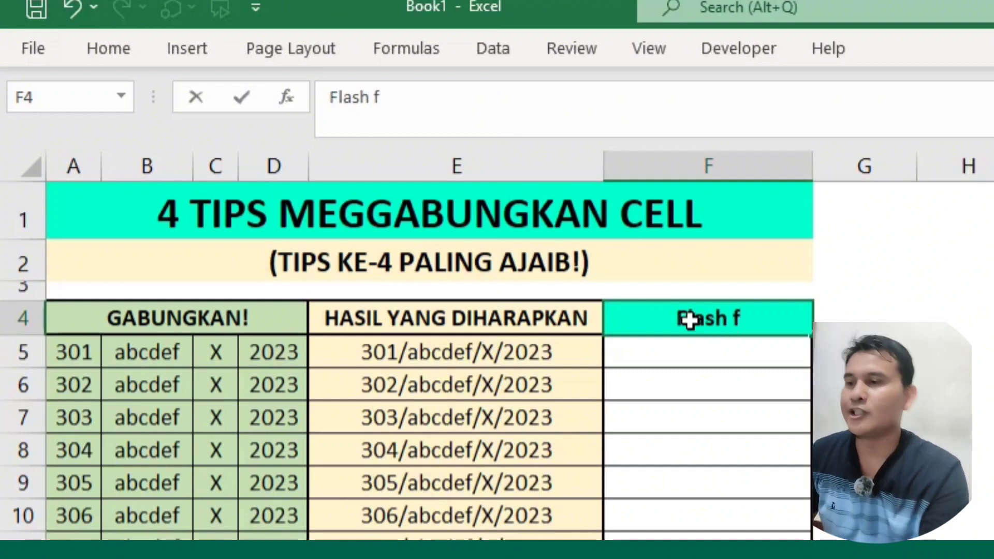
click(993, 417)
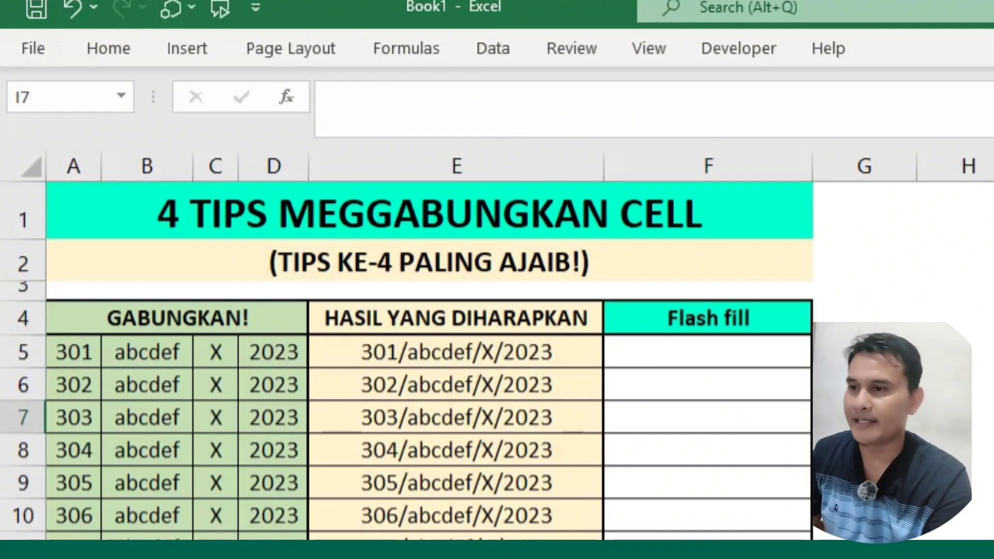
Enter the sample text 301/abcdef/X/2023 in F5 as the pattern for Flash Fill.
click(654, 358)
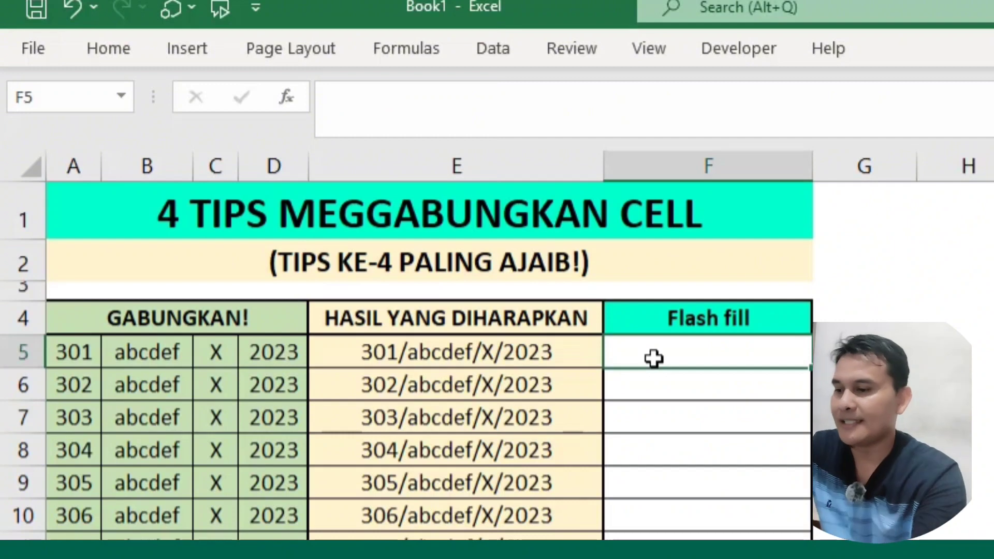
text(301)
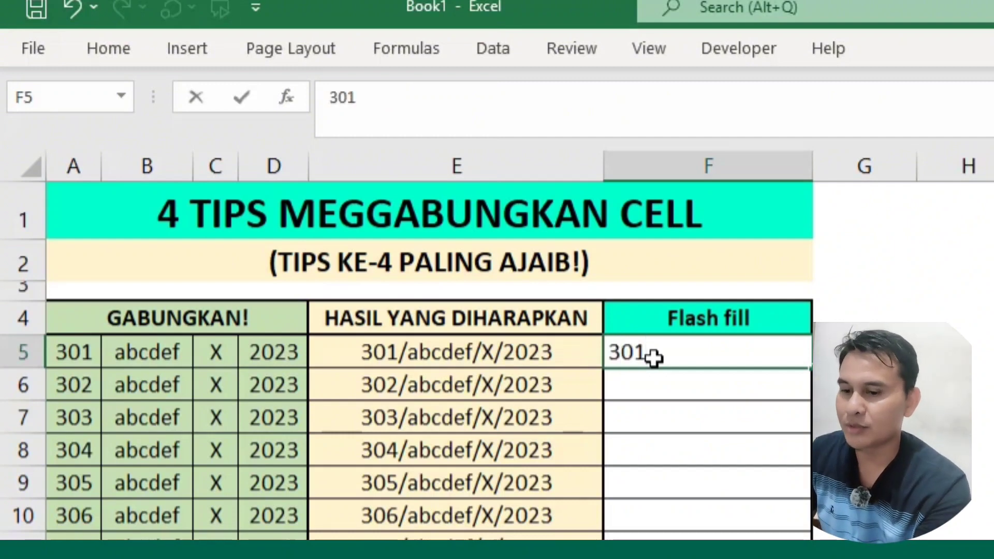
text(/)
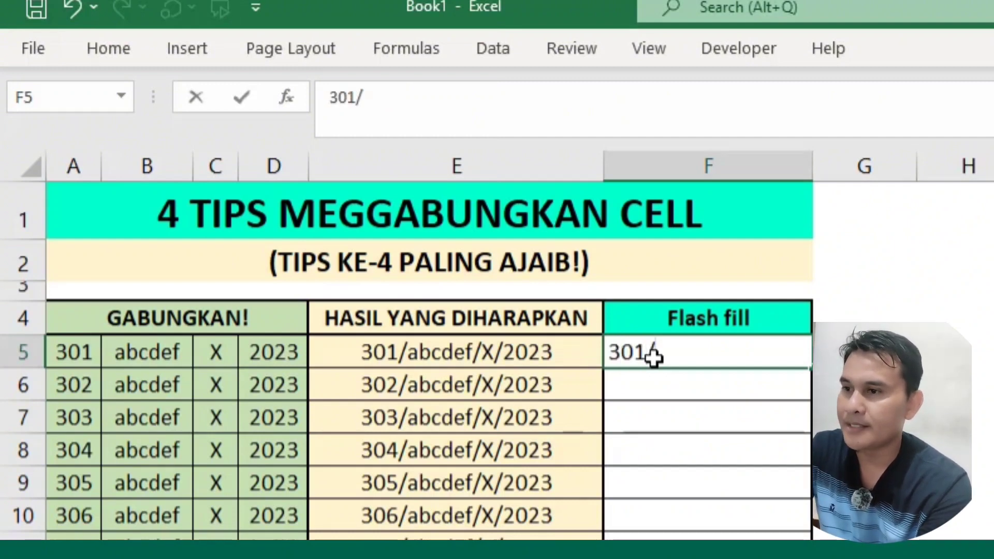
text(abcdef)
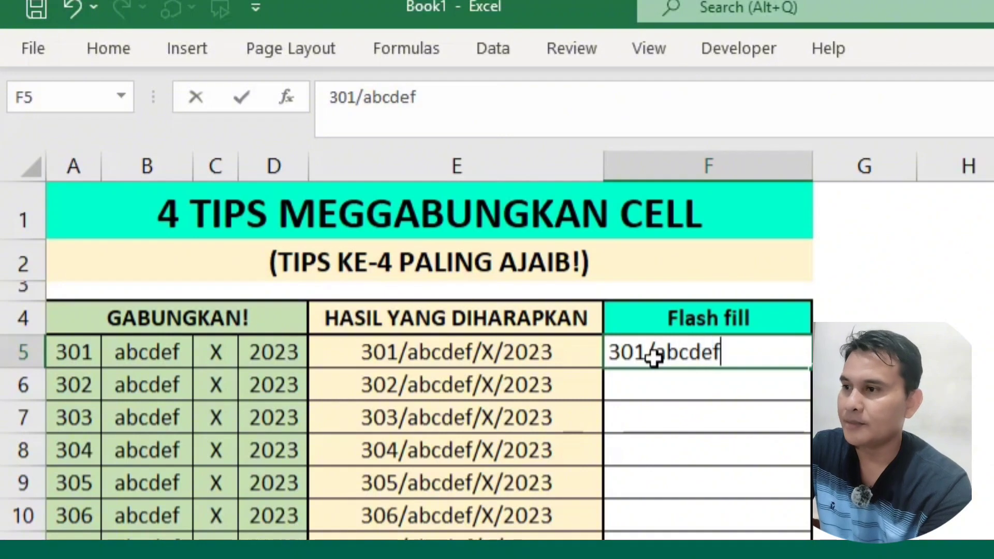
text(/X/2023)
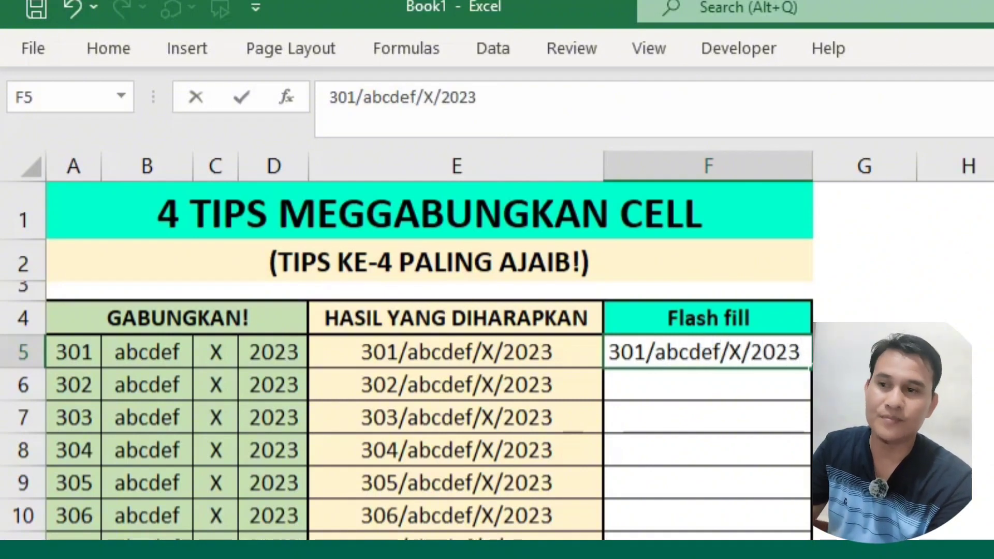
click(973, 417)
Flash Fill the rest of column F from F6 using F5's pattern, and inspect the contents of F7 and F5.
click(690, 384)
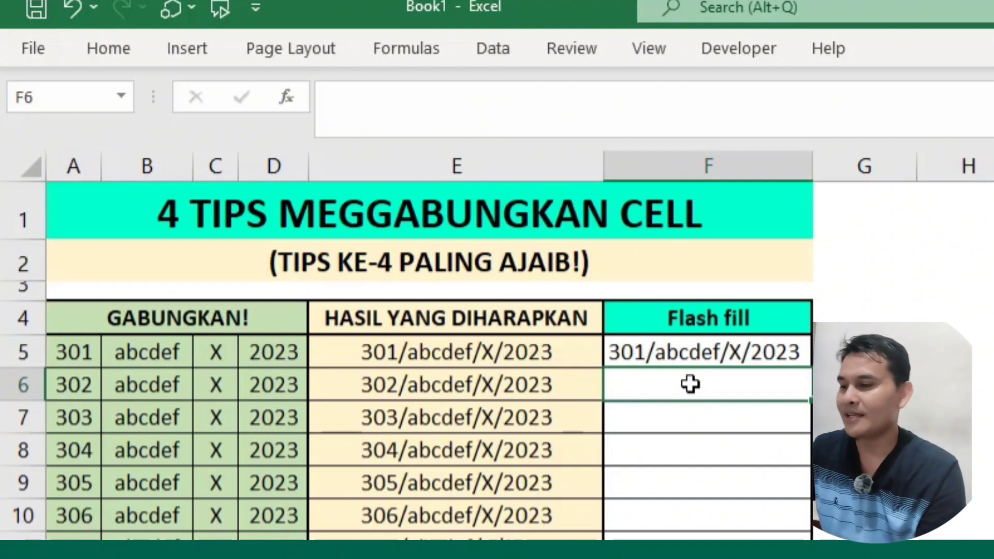
key(ctrl+e)
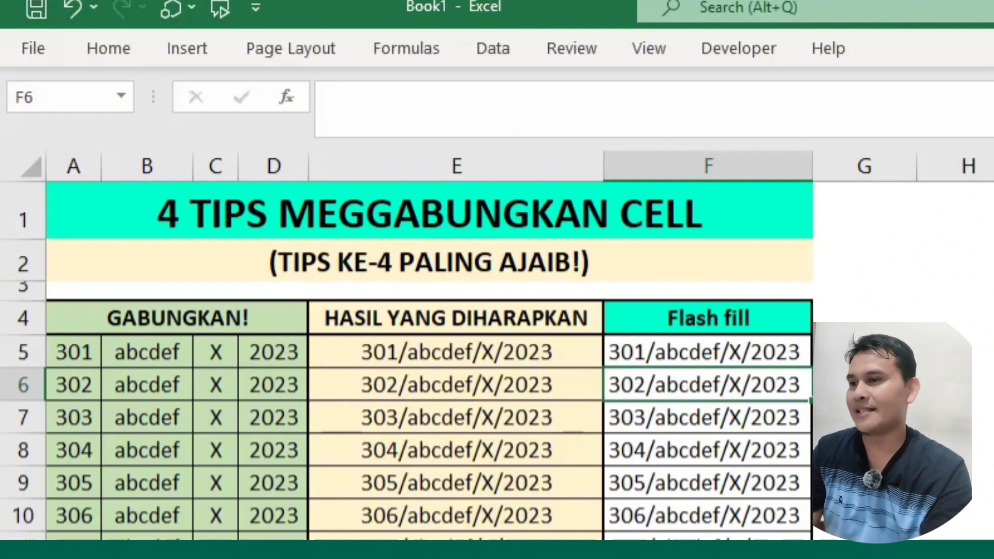
click(640, 422)
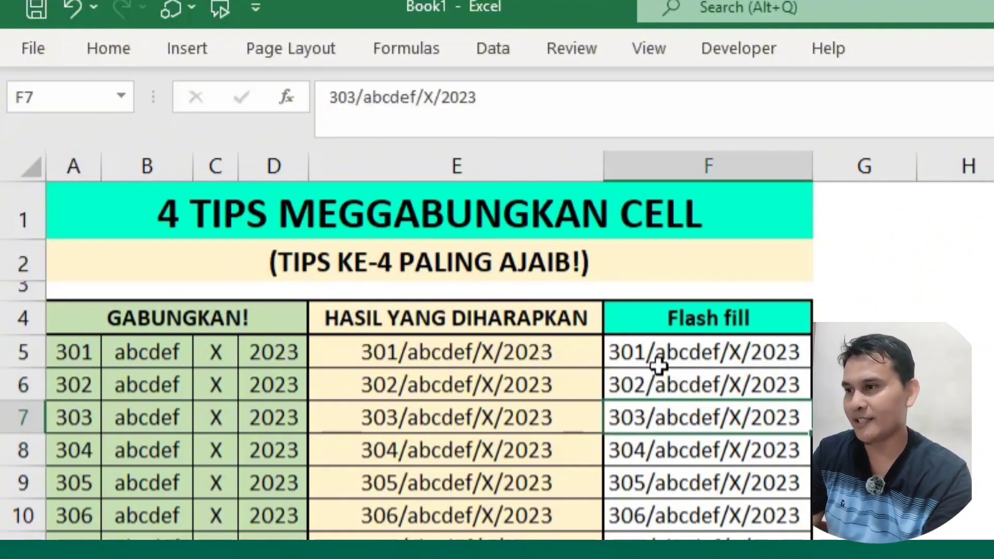
click(622, 358)
Change the number in A5 to 303 to test whether the Flash Fill text responds to source changes.
click(87, 356)
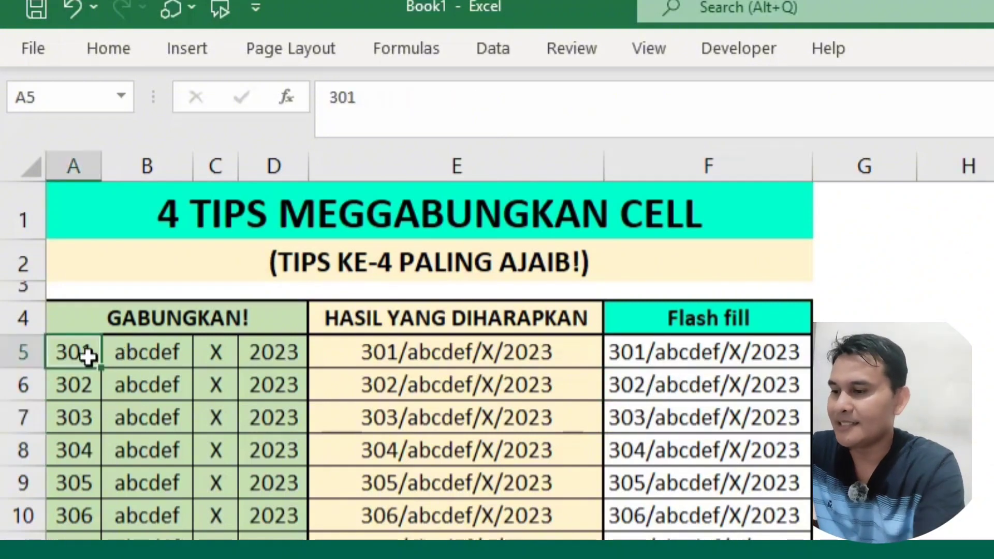
text(303)
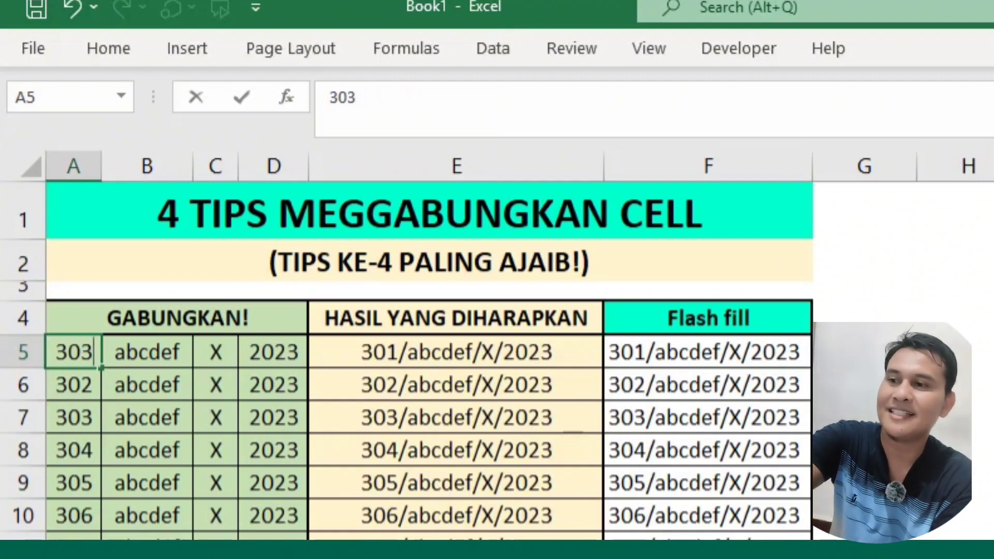
click(993, 450)
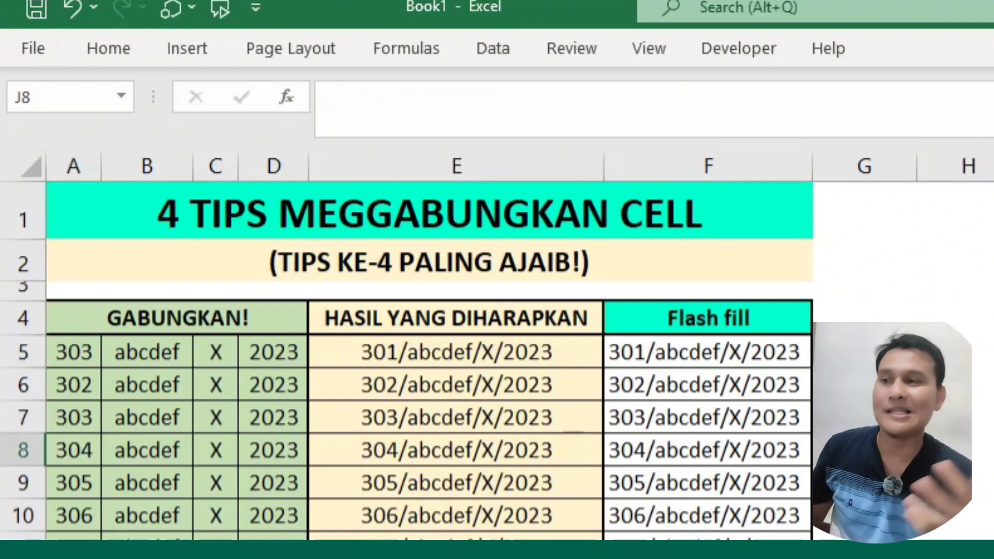